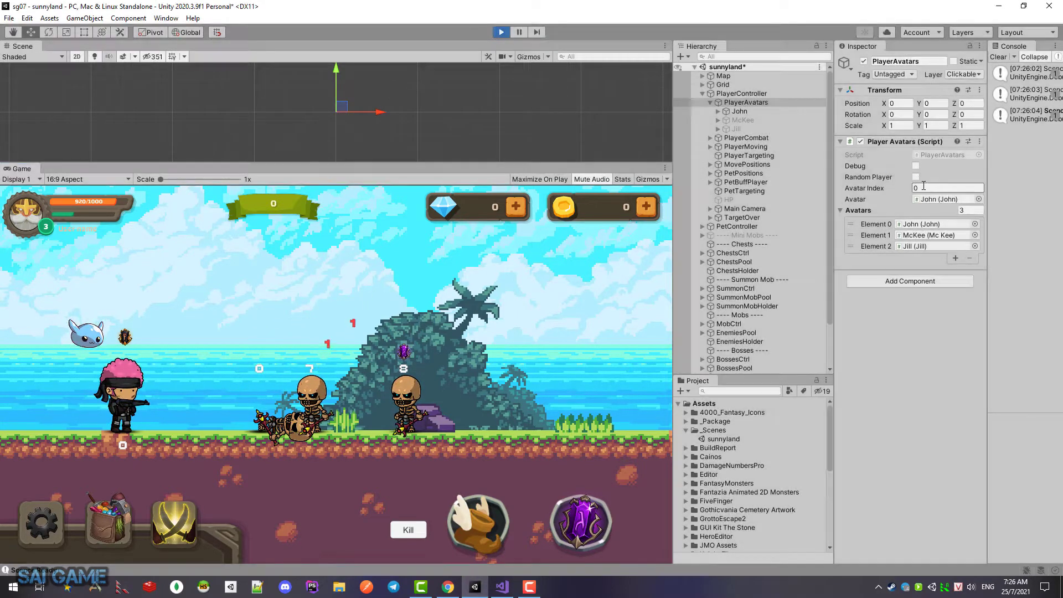
- Enable Random Player on PlayerAvatars, play-test the game where McKee spawns, then stop play mode
left_click(916, 177)
left_click(500, 32)
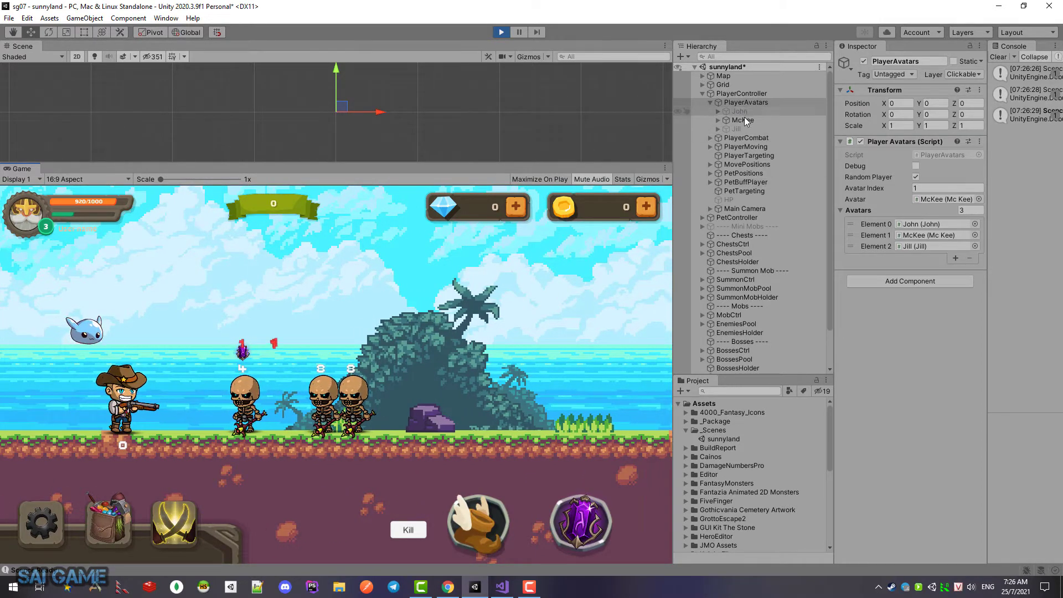
left_click(500, 33)
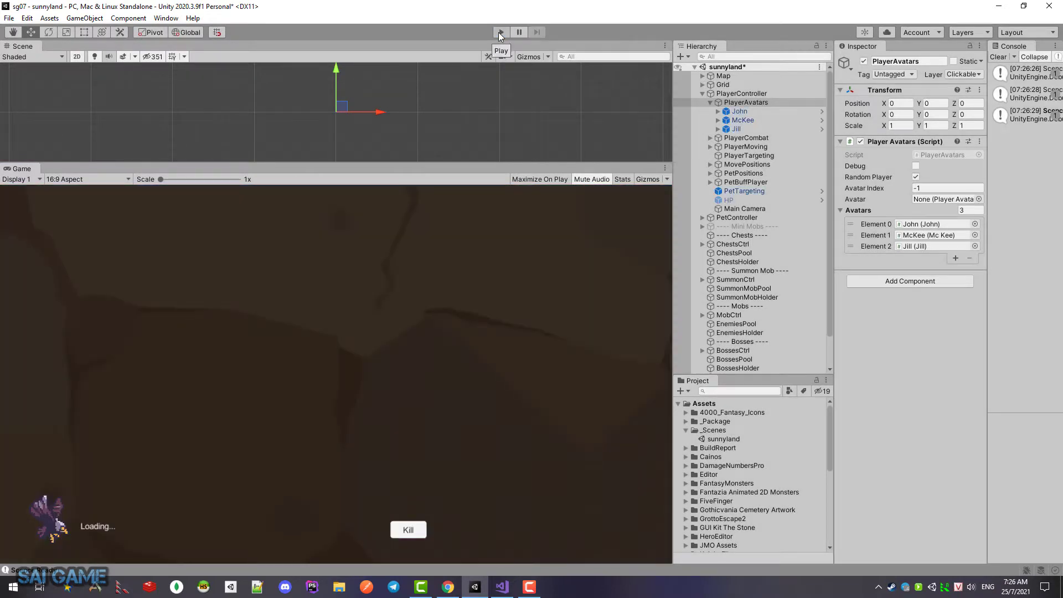
- Start play mode again with Random Player on, spawning McKee against the skeletons
left_click(500, 33)
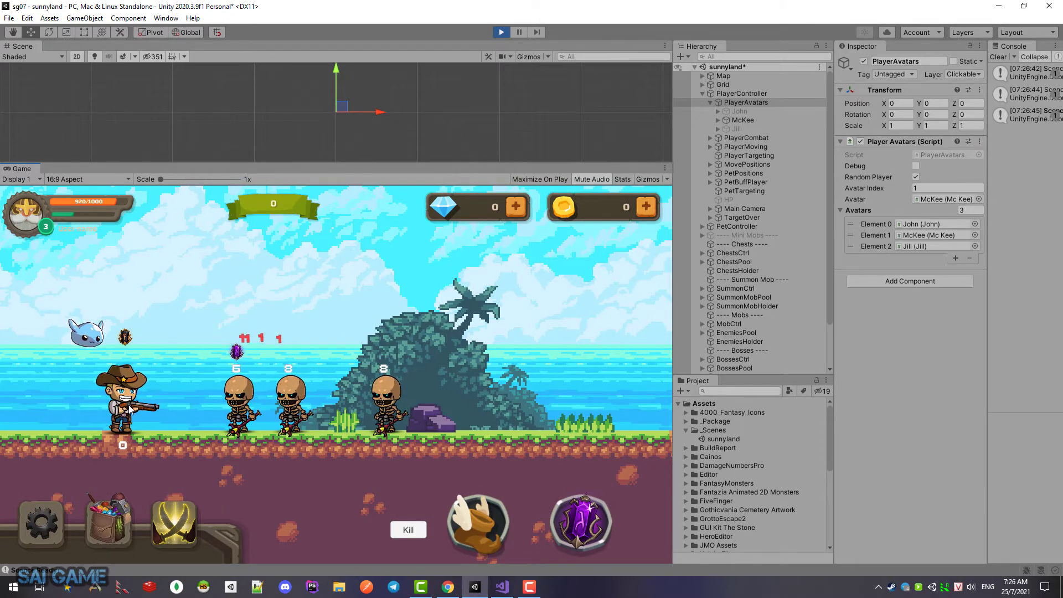
- Open the in-game Skills panel, scroll through its kill targets and level-up costs, and close it
left_click(188, 519)
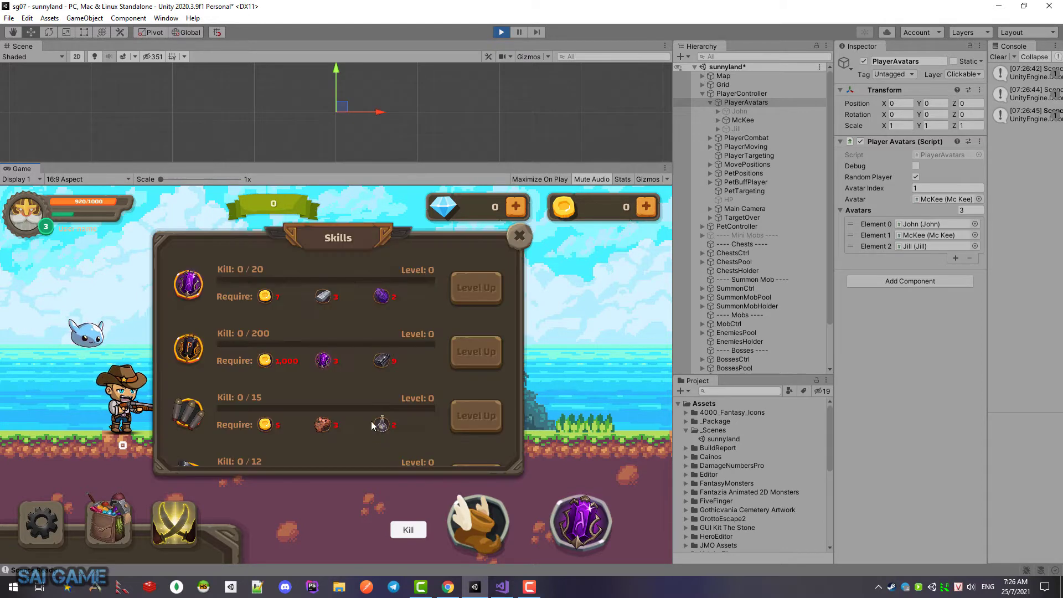
scroll(371, 421, "down", 3)
scroll(365, 421, "up", 3)
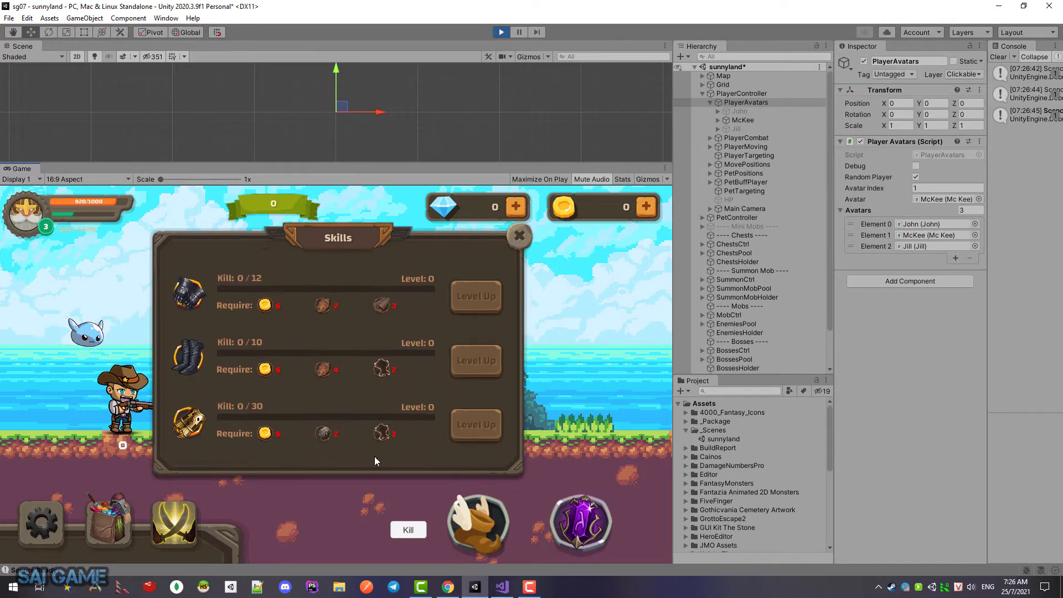
left_click(520, 237)
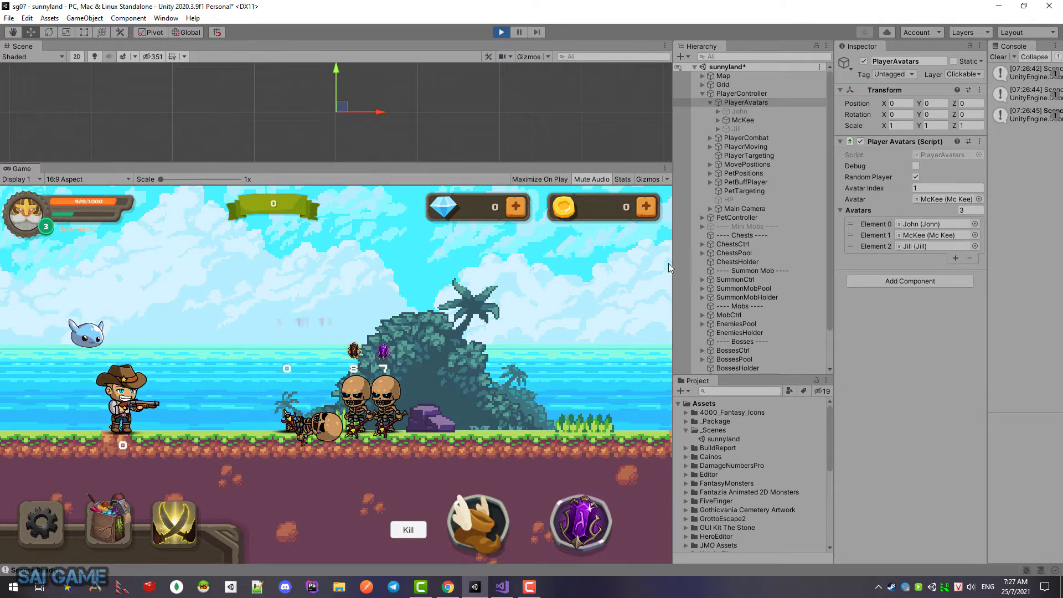
- Stop the game, select McKee, save the scene, and replay so John spawns
left_click(503, 33)
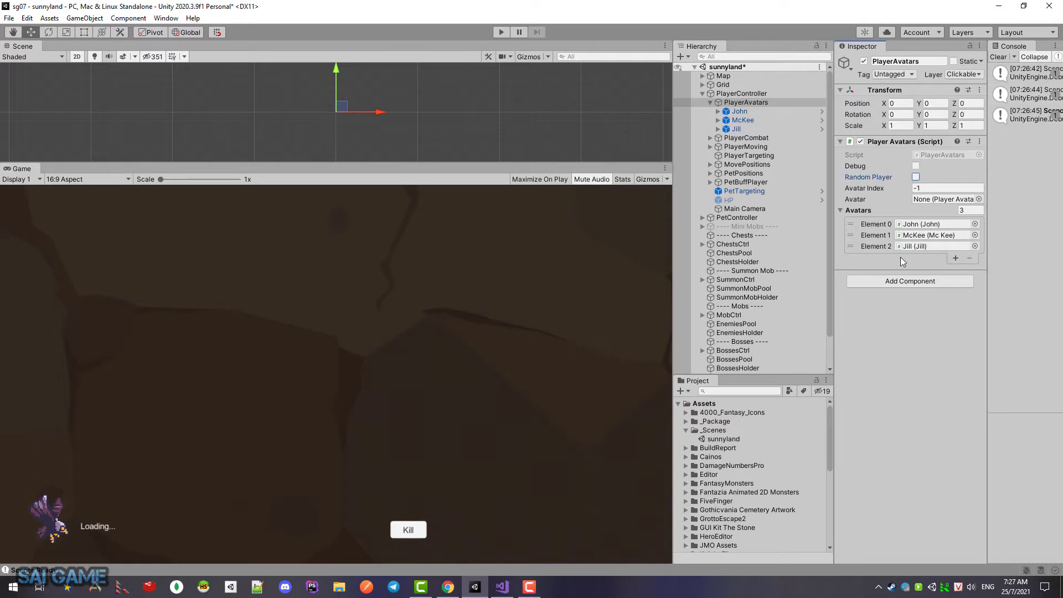
left_click(741, 120)
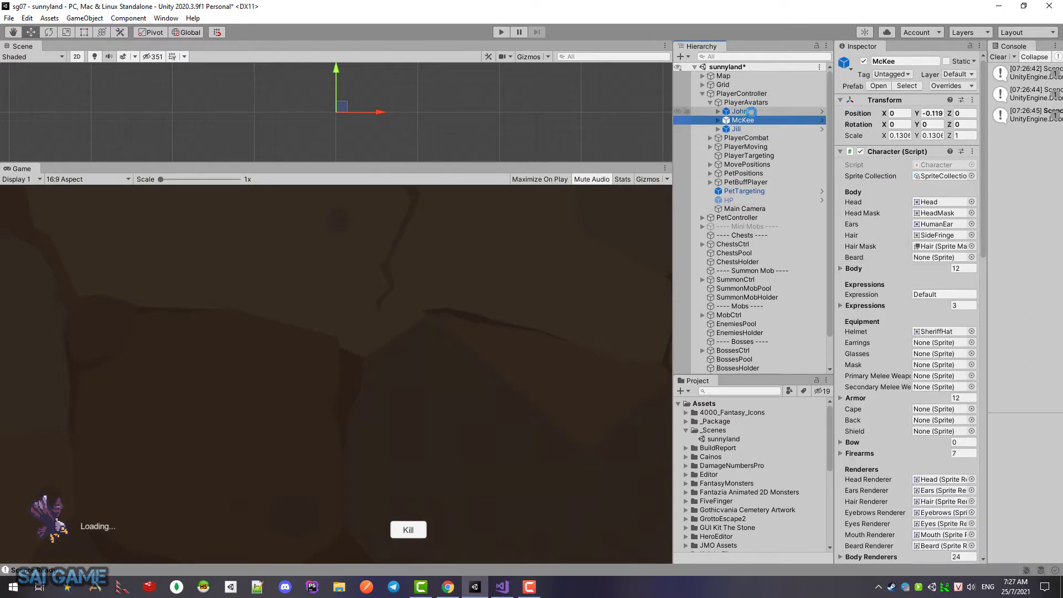
key("ctrl+z")
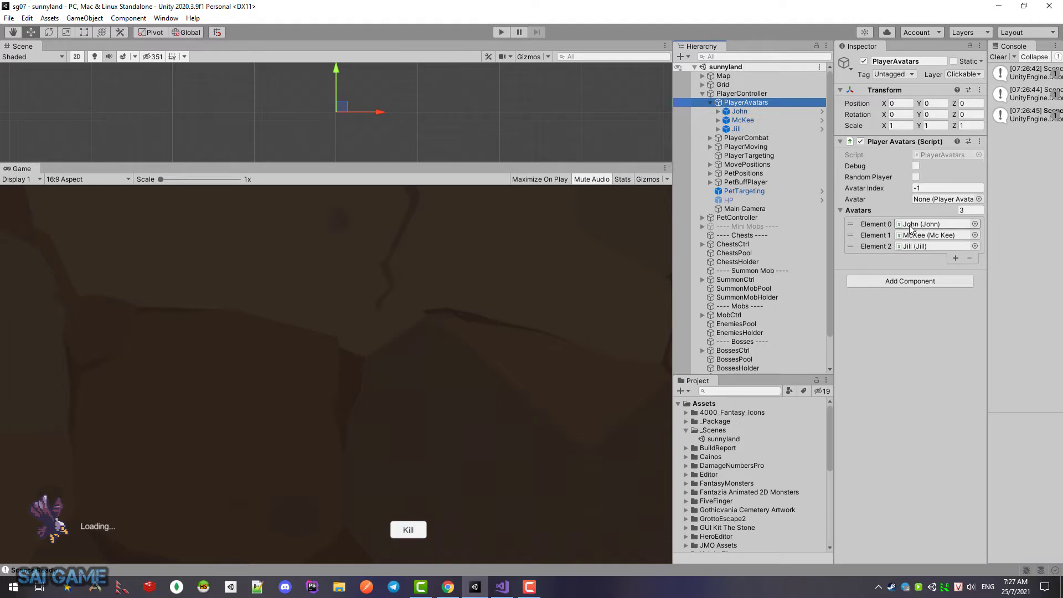
left_click(500, 34)
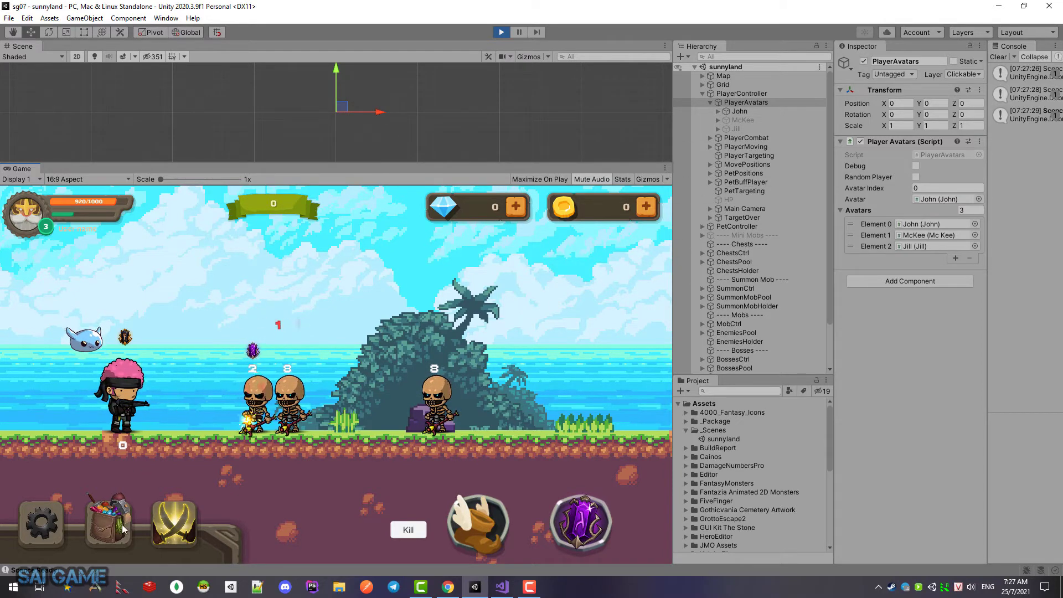
- Set the bag's ironGauntlet Current count to 1110 and confirm the in-game Inventory shows 1,110
scroll(743, 342, "down", 3)
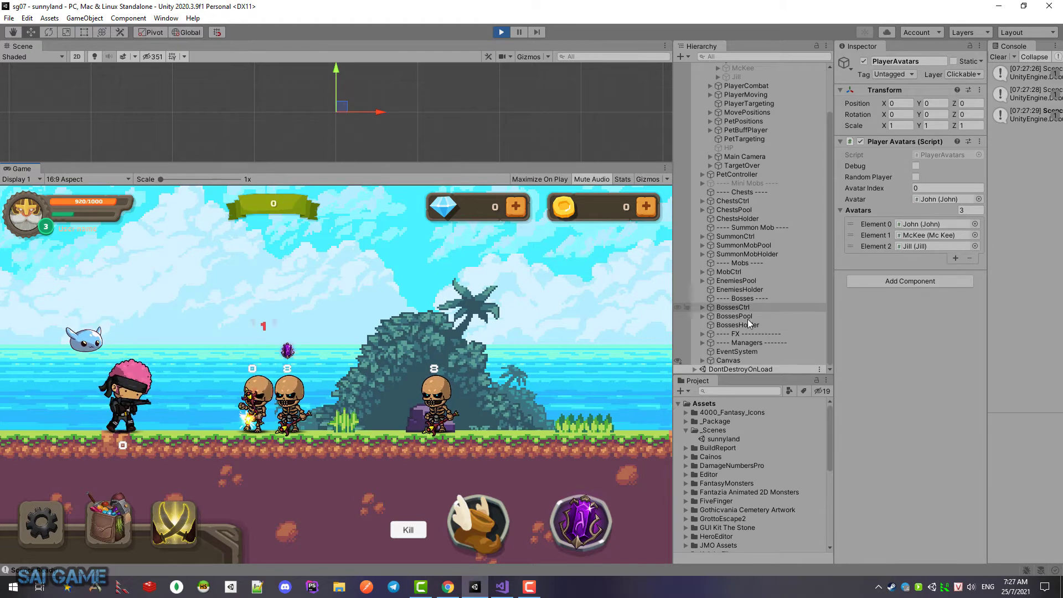
left_click(743, 343)
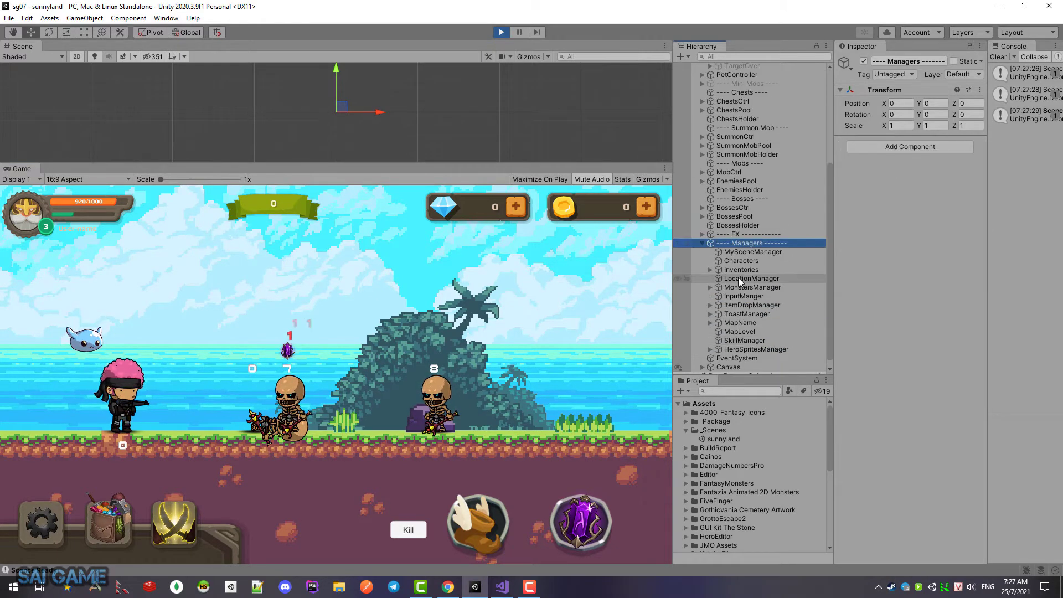
left_click(739, 269)
left_click(747, 279)
left_click(757, 322)
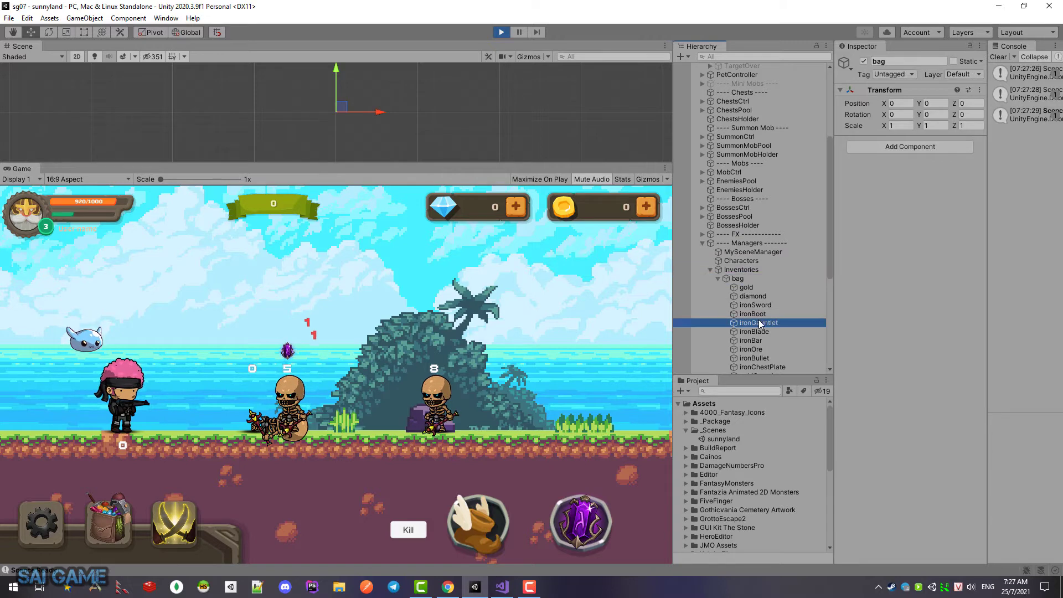
left_click(928, 255)
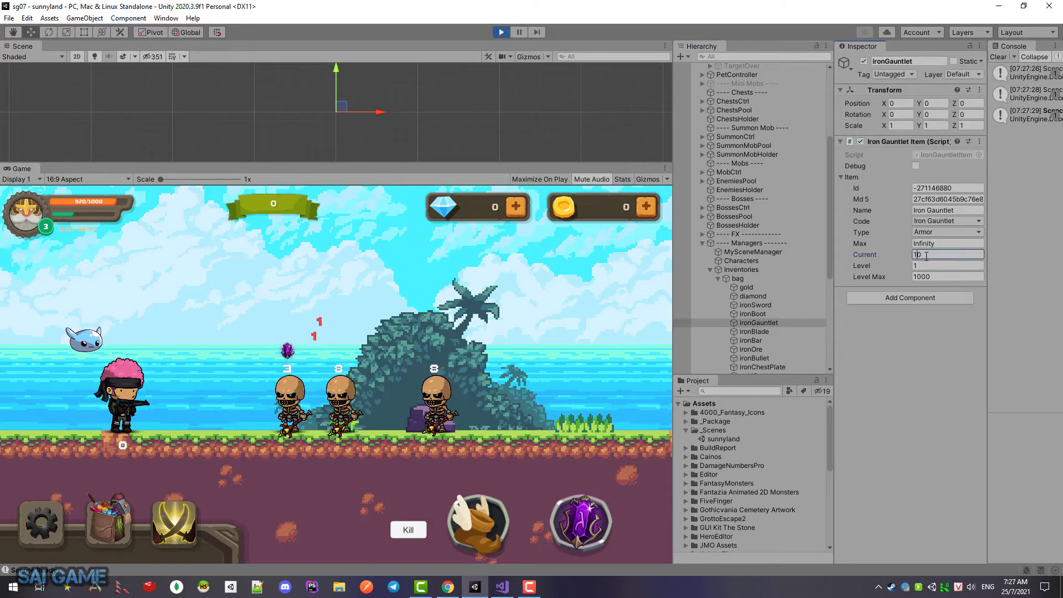
type("1110")
left_click(128, 520)
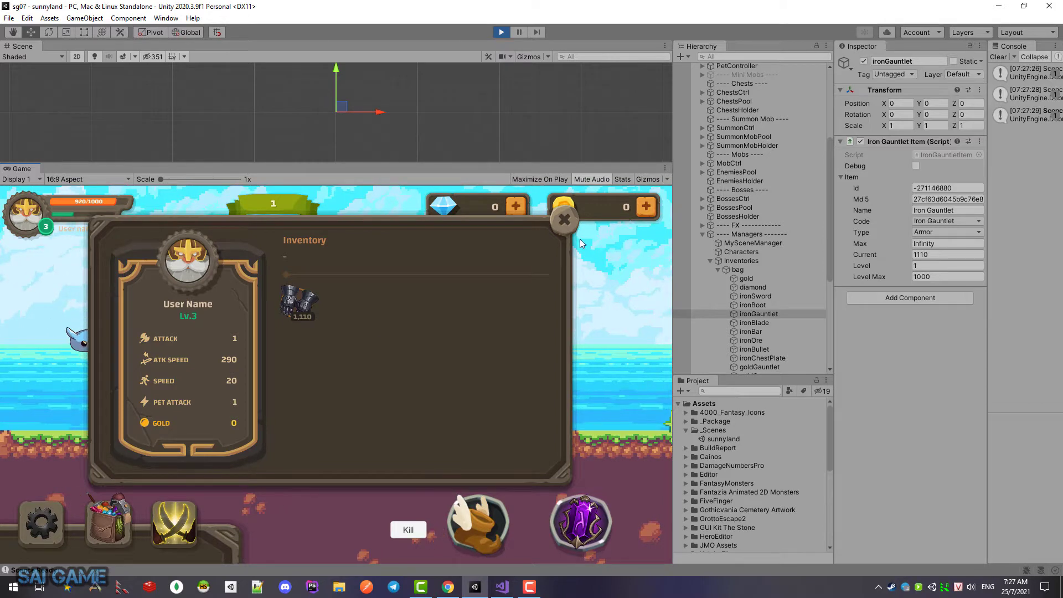
- Close the Inventory panel and let John keep fighting skeletons
left_click(564, 221)
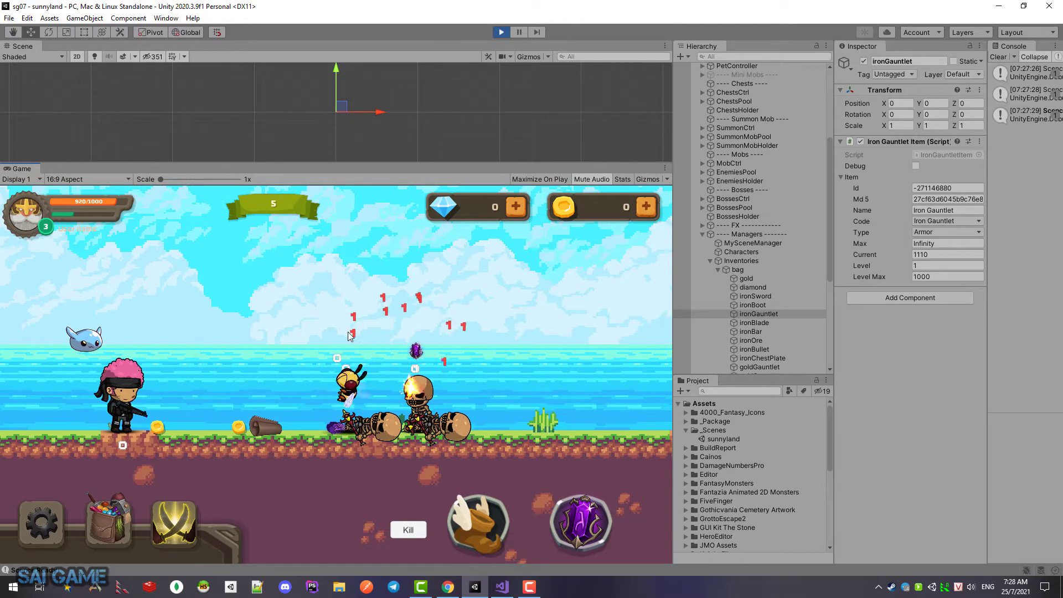
- Toggle the in-game inventory, then enter 110 in the ironBullet bag item's Current field
left_click(113, 516)
left_click(114, 516)
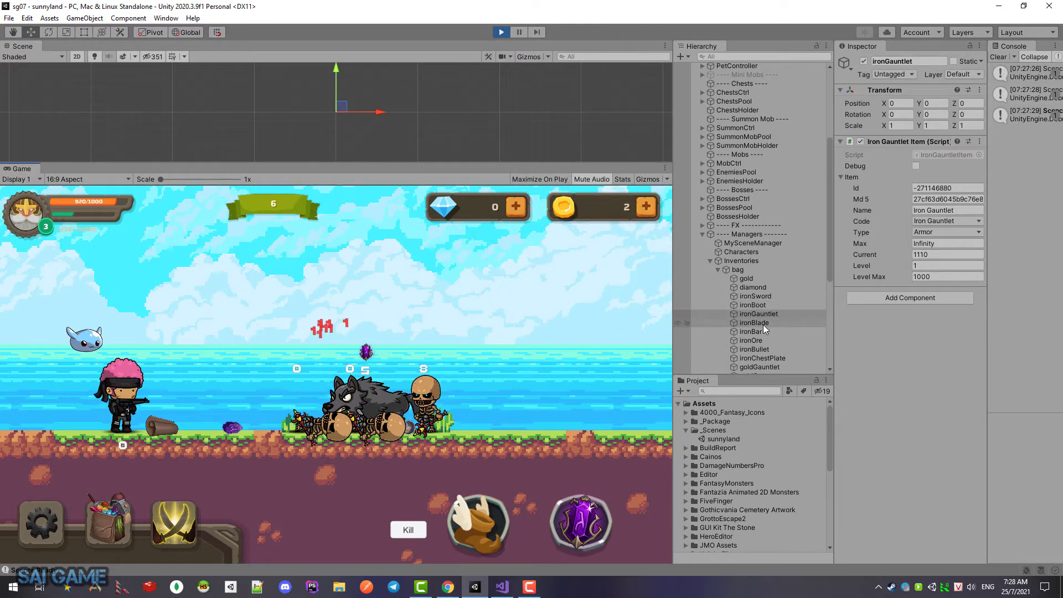
left_click(766, 349)
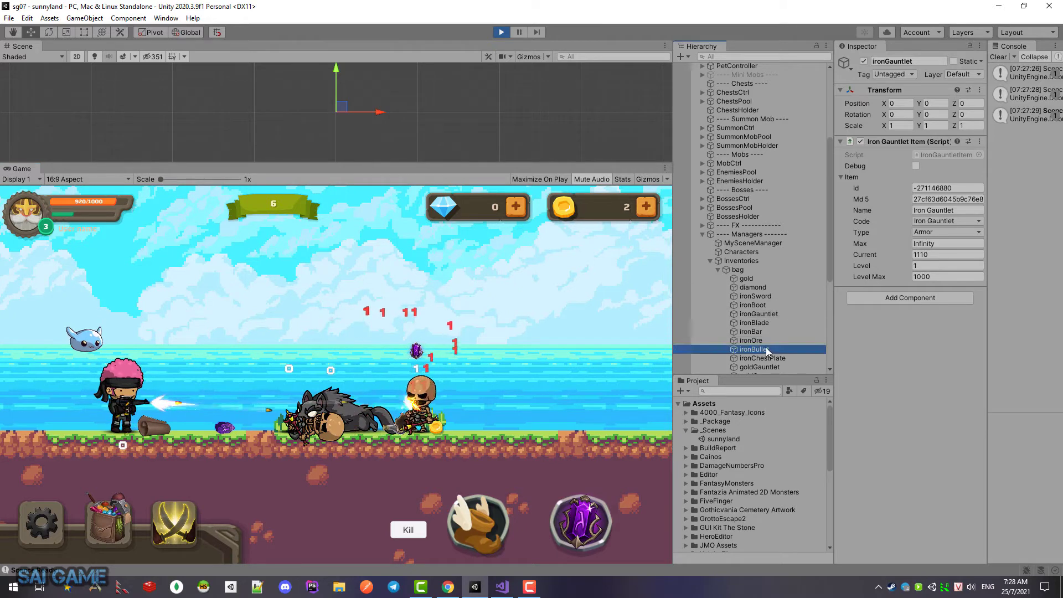
left_click(928, 255)
type("1")
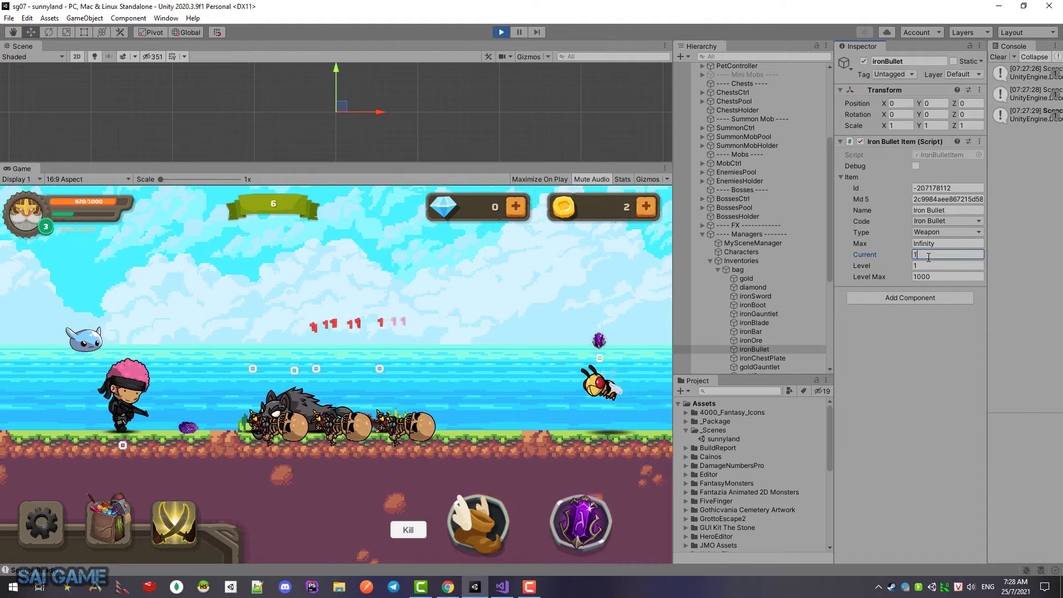
type("1")
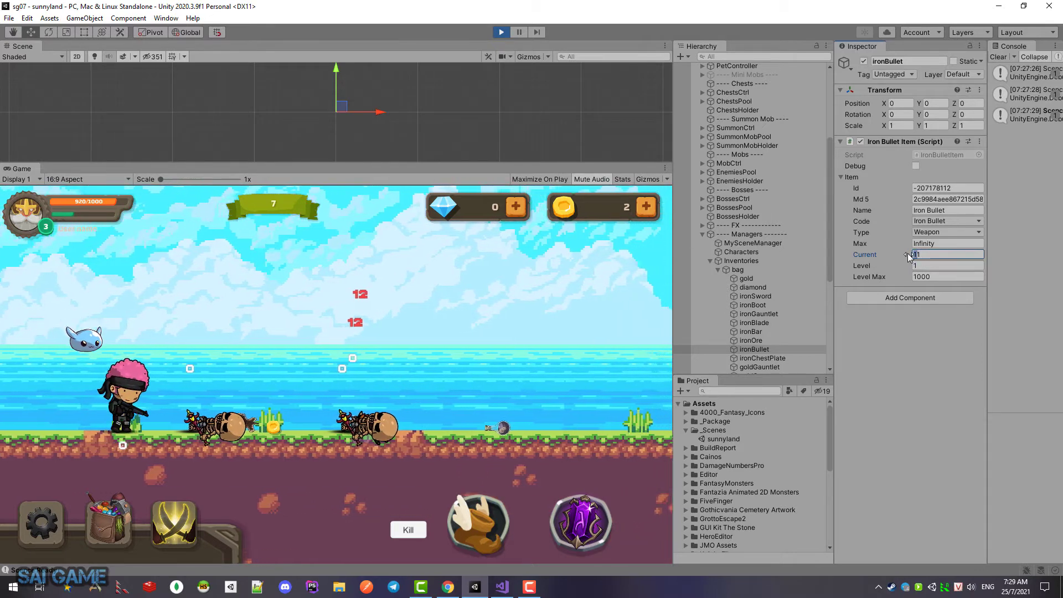
type("0")
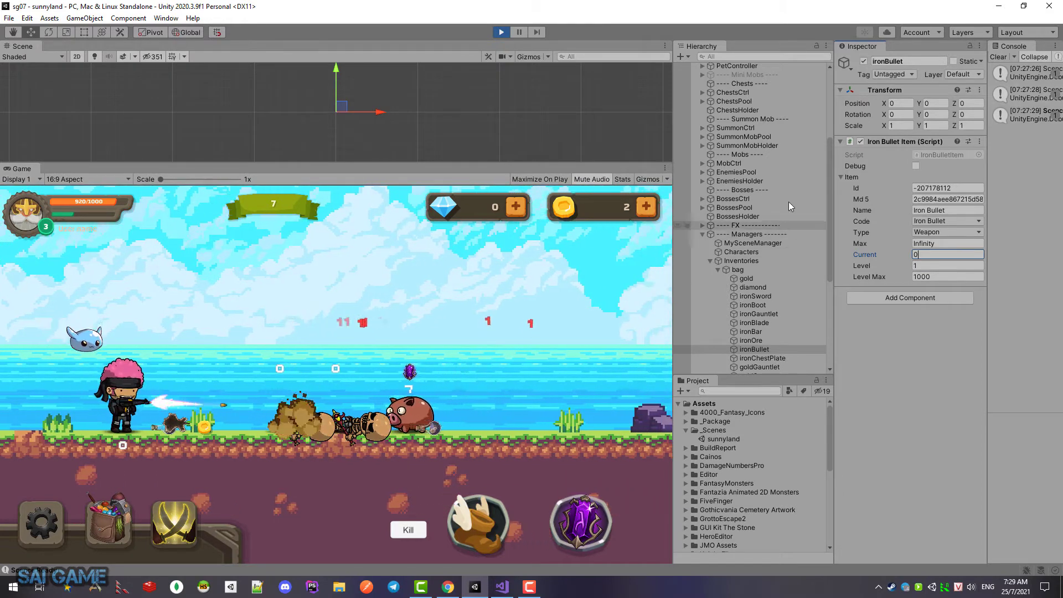
scroll(747, 139, "up", 5)
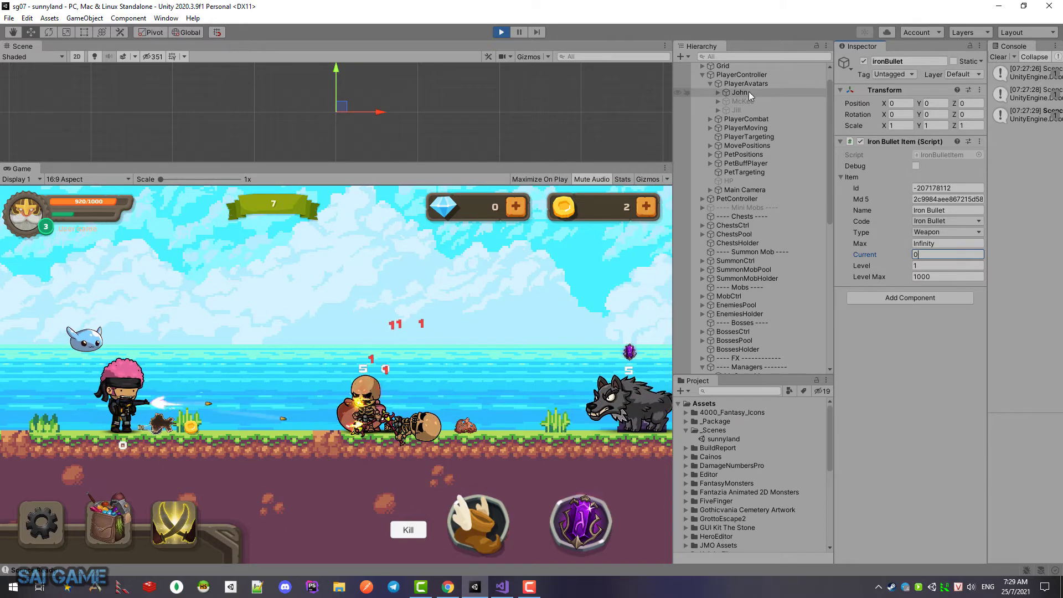
- Select Jill under PlayerAvatars to show her Character script settings in the Inspector
left_click(746, 109)
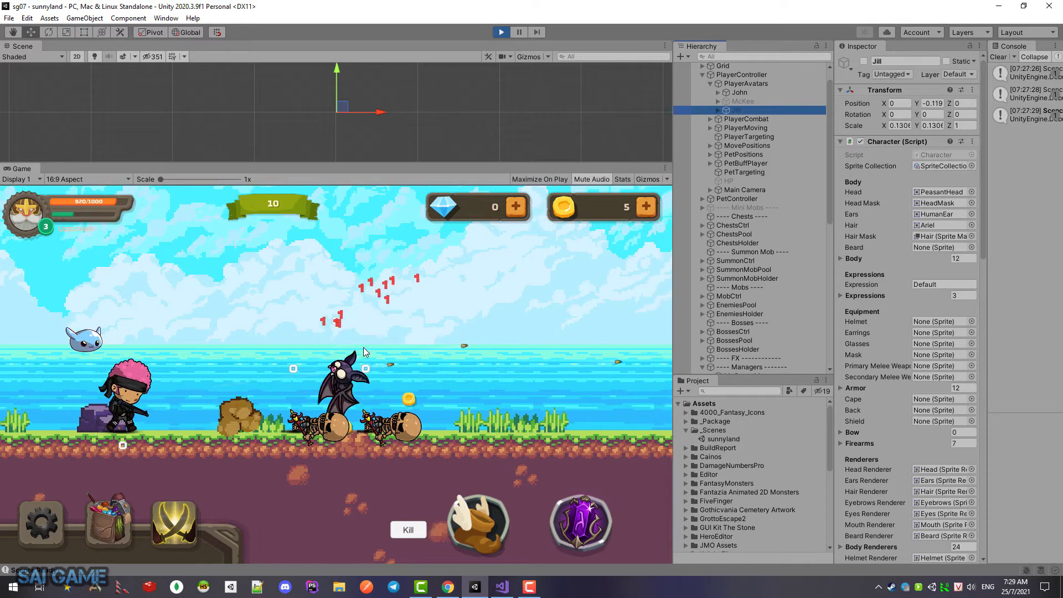
- Scroll through the in-game Skills panel and close it with Escape
left_click(175, 522)
scroll(310, 371, "down", 2)
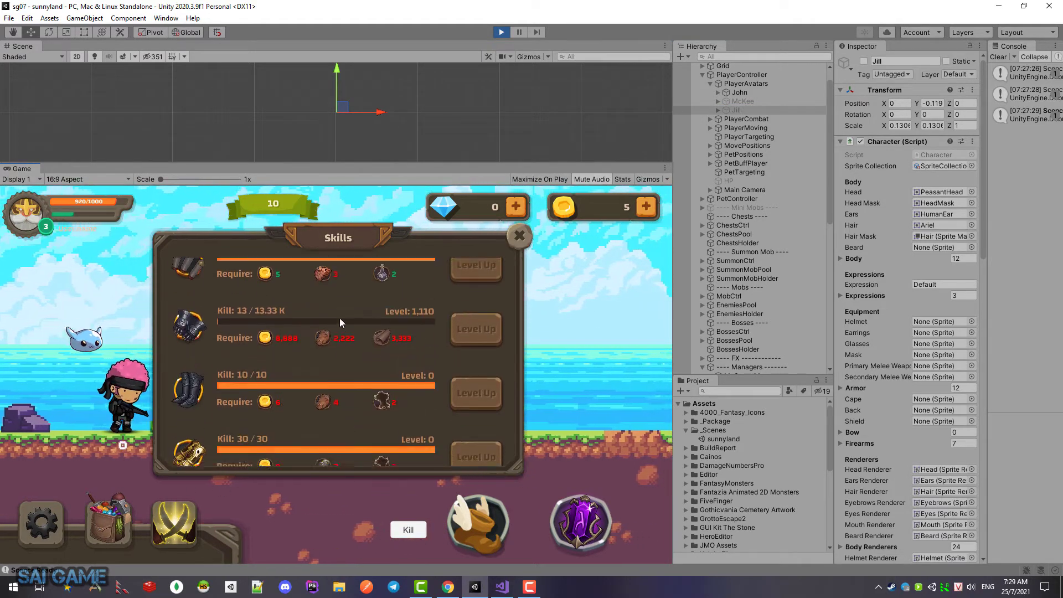
scroll(343, 387, "up", 2)
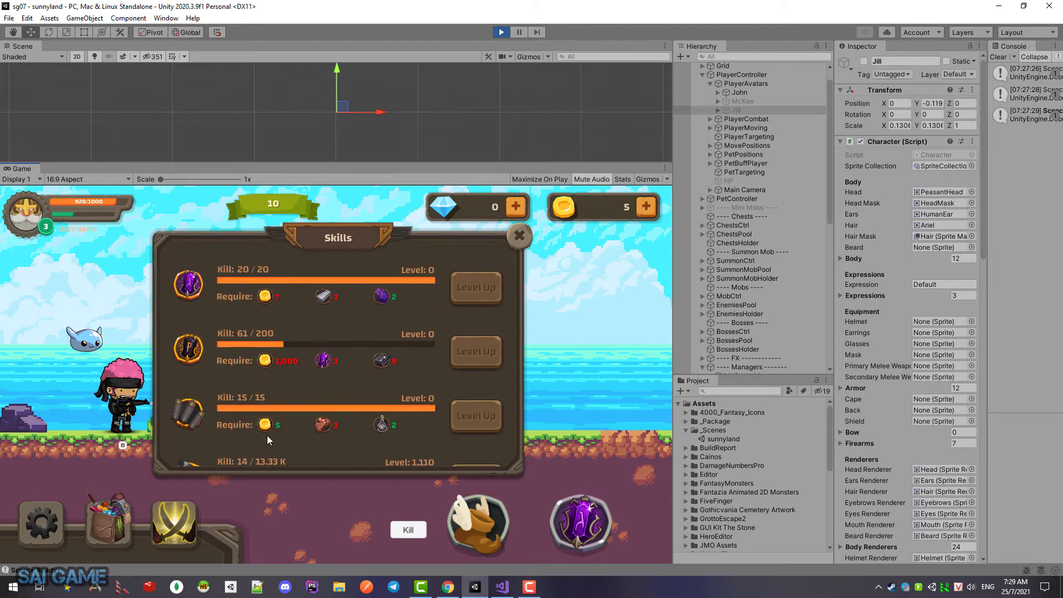
left_click_drag(267, 435, 277, 357)
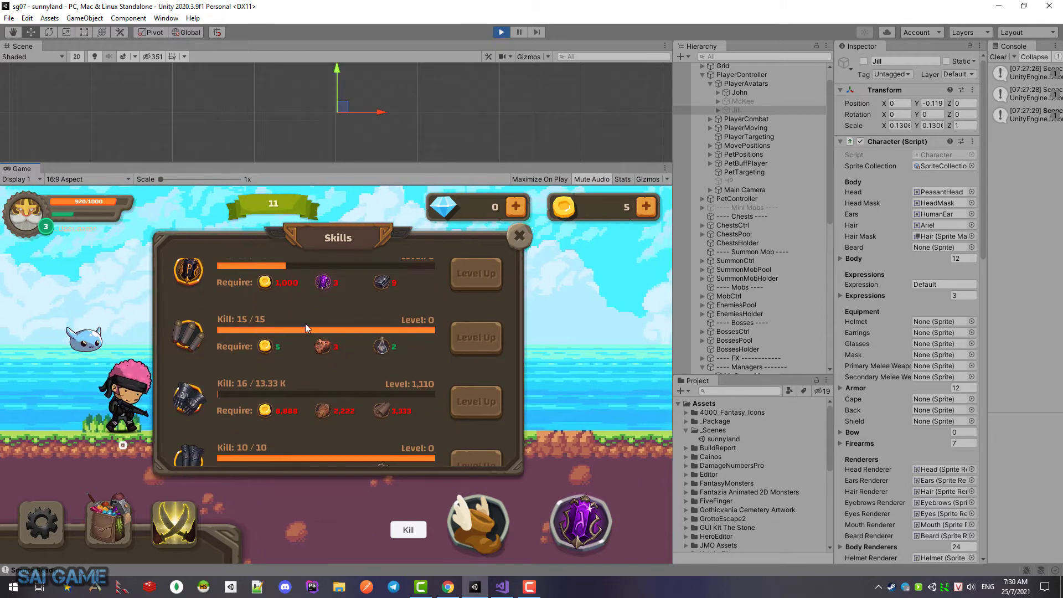
key("Escape")
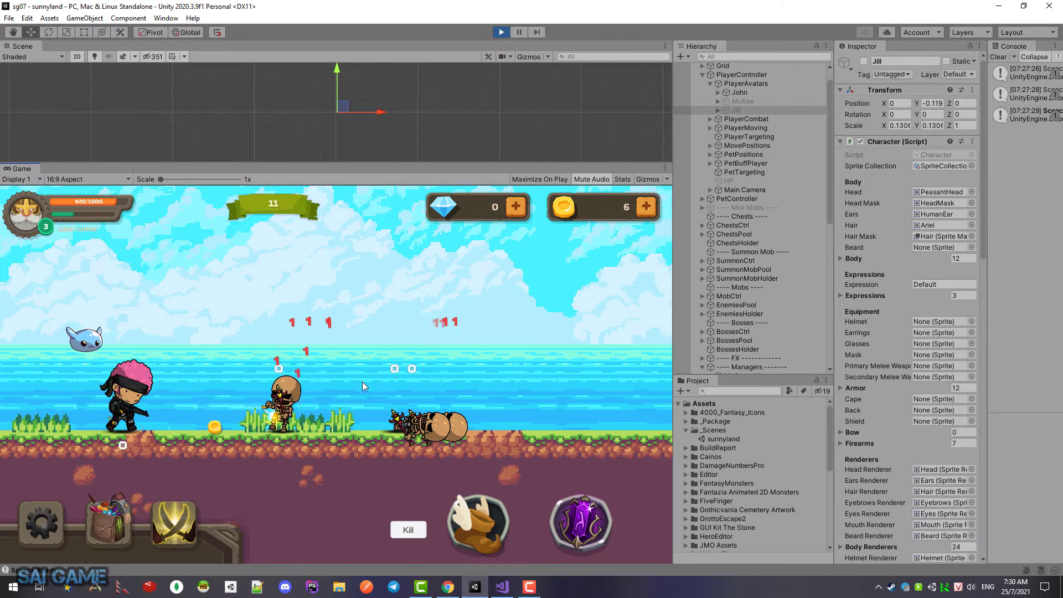
- Check the inventory panel, select John's avatar object, and stop play mode with Ctrl+P
left_click(113, 522)
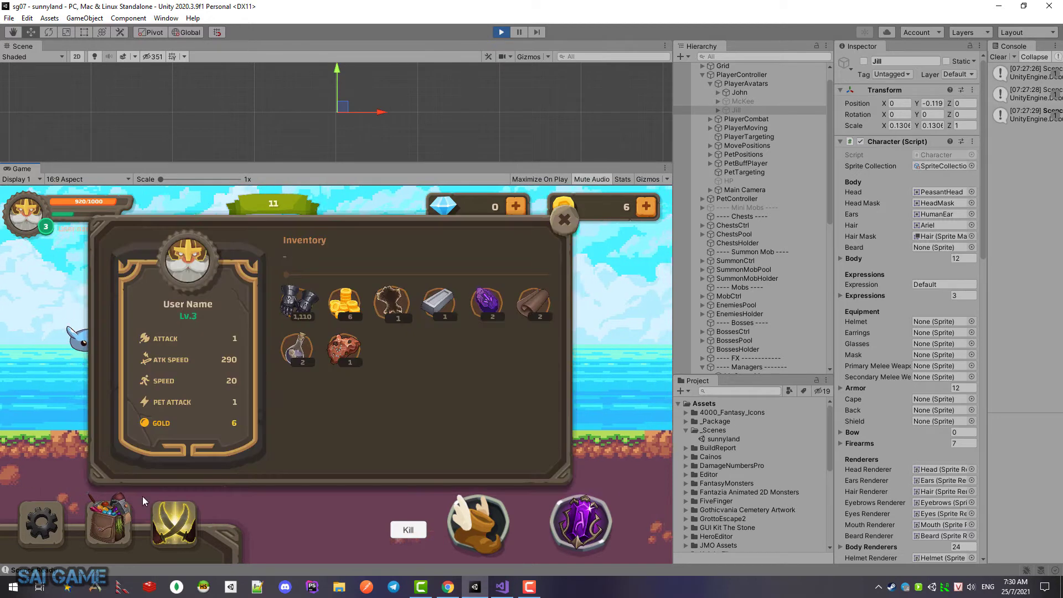
left_click(574, 221)
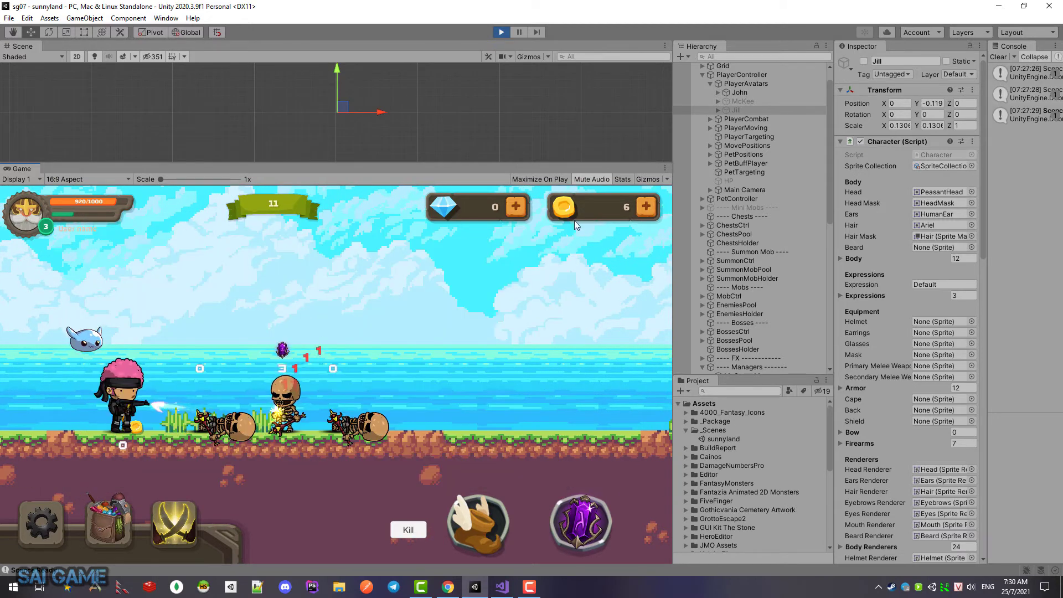
left_click(740, 93)
key("ctrl+p")
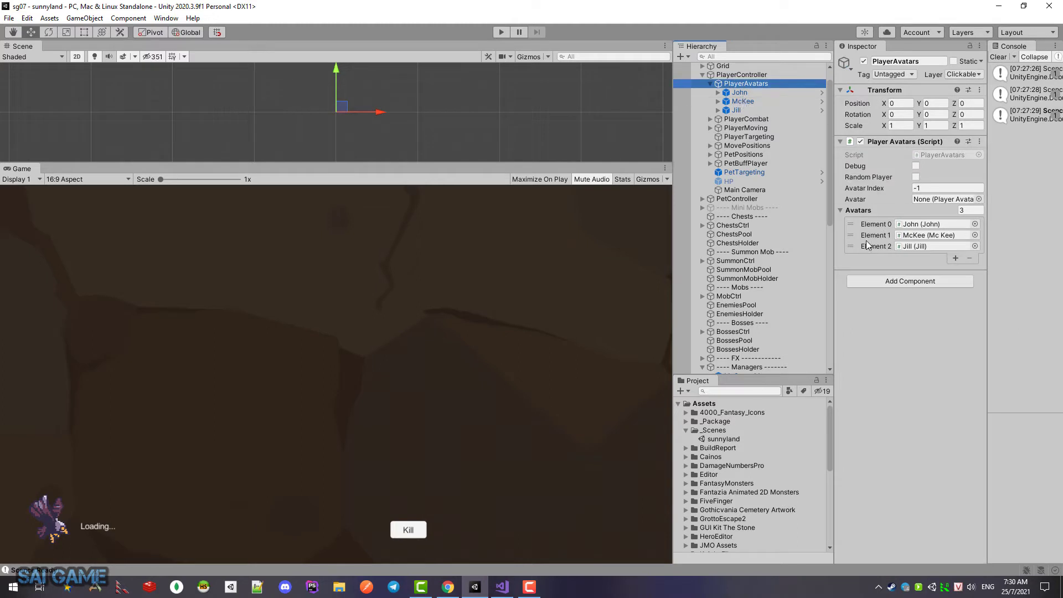
- Move McKee to the top of the Avatars list and play to spawn McKee
left_click_drag(853, 239, 853, 229)
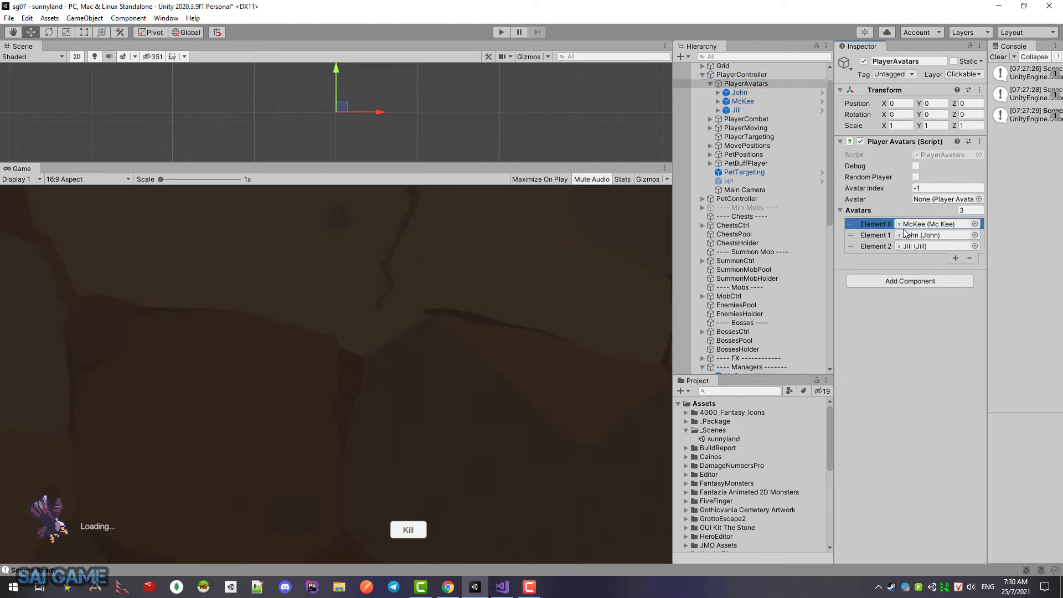
left_click(507, 34)
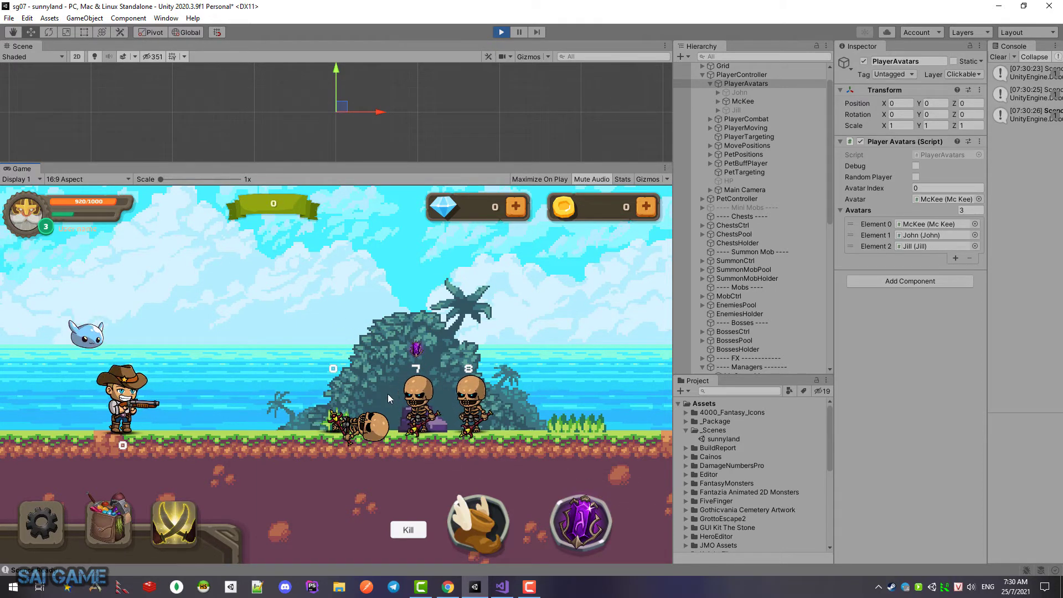
left_click(171, 530)
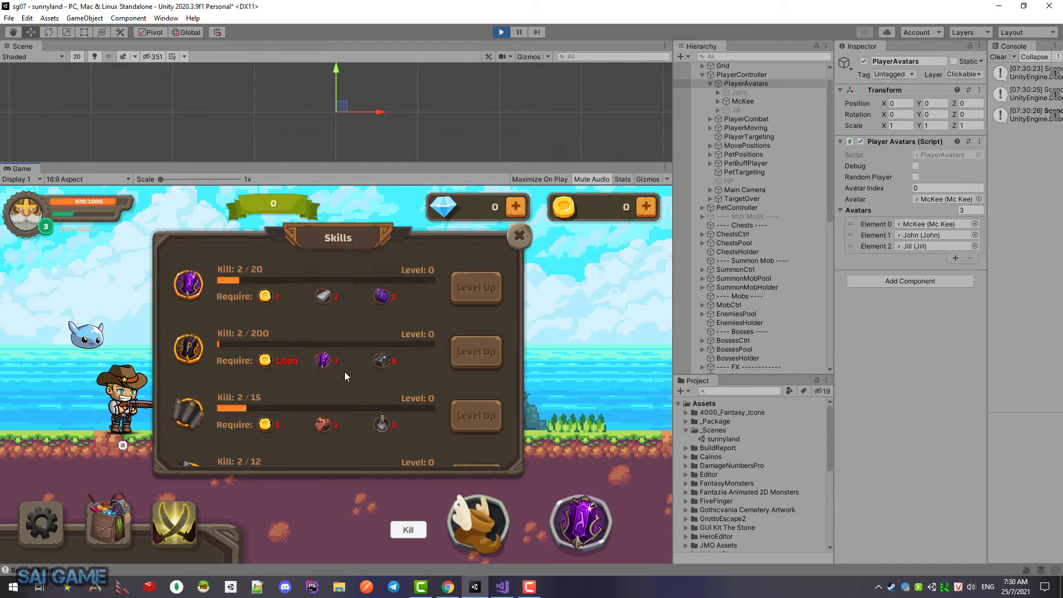
scroll(354, 323, "down", 2)
scroll(354, 322, "up", 1)
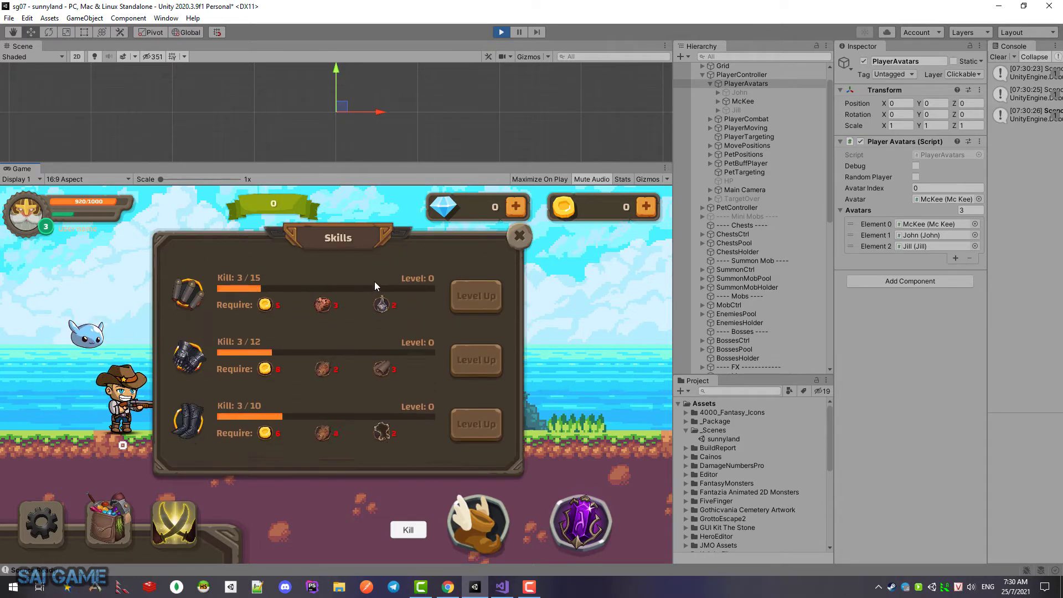
left_click(520, 236)
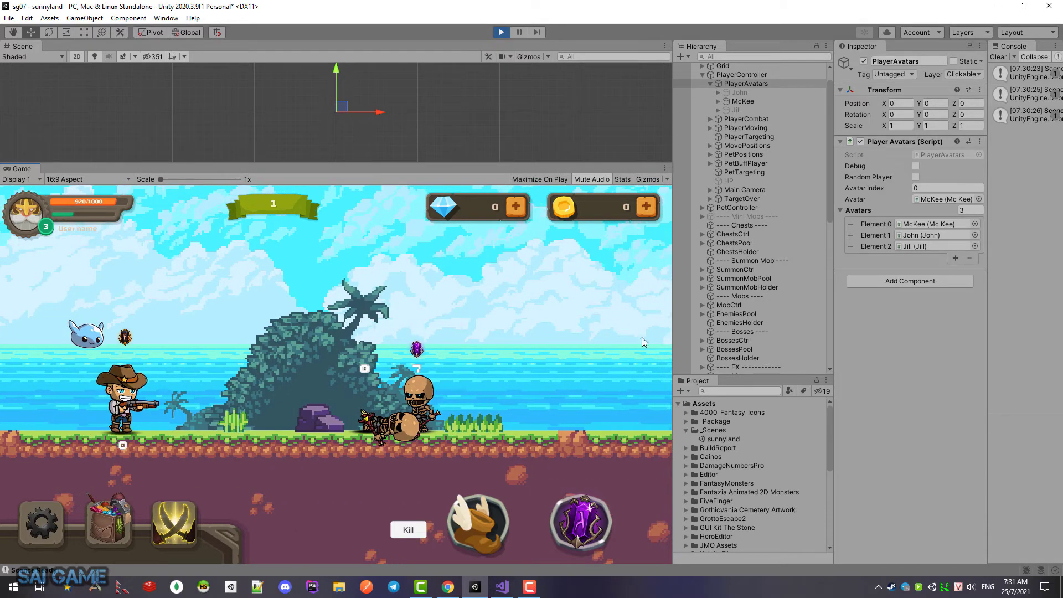
- Set the bag's ironGauntlet Current to 1111 and check that the in-game inventory shows 1,111 gauntlets
scroll(755, 307, "down", 3)
left_click(128, 531)
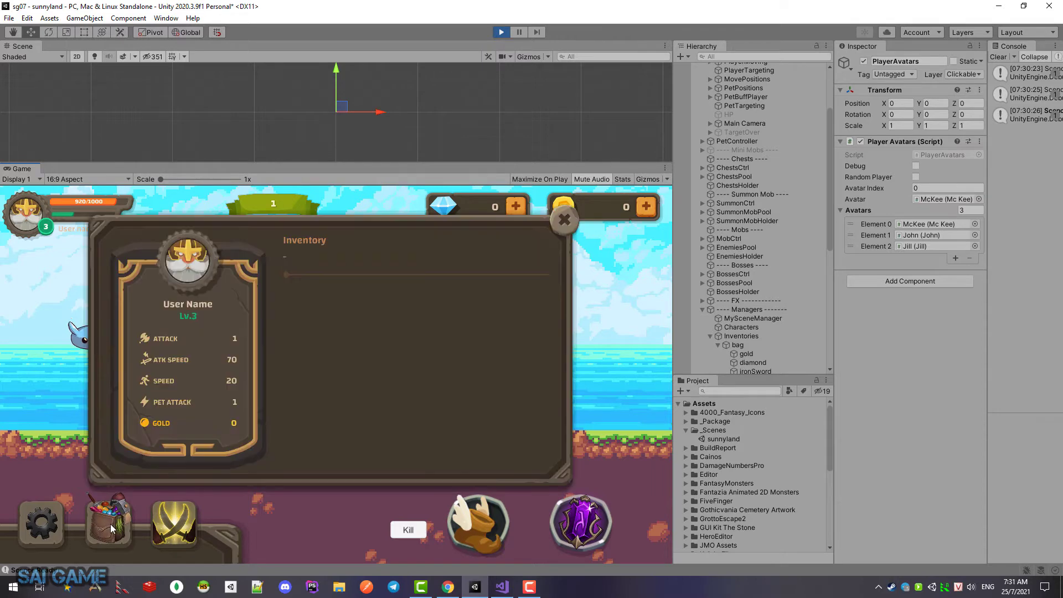
left_click(127, 532)
scroll(771, 278, "down", 7)
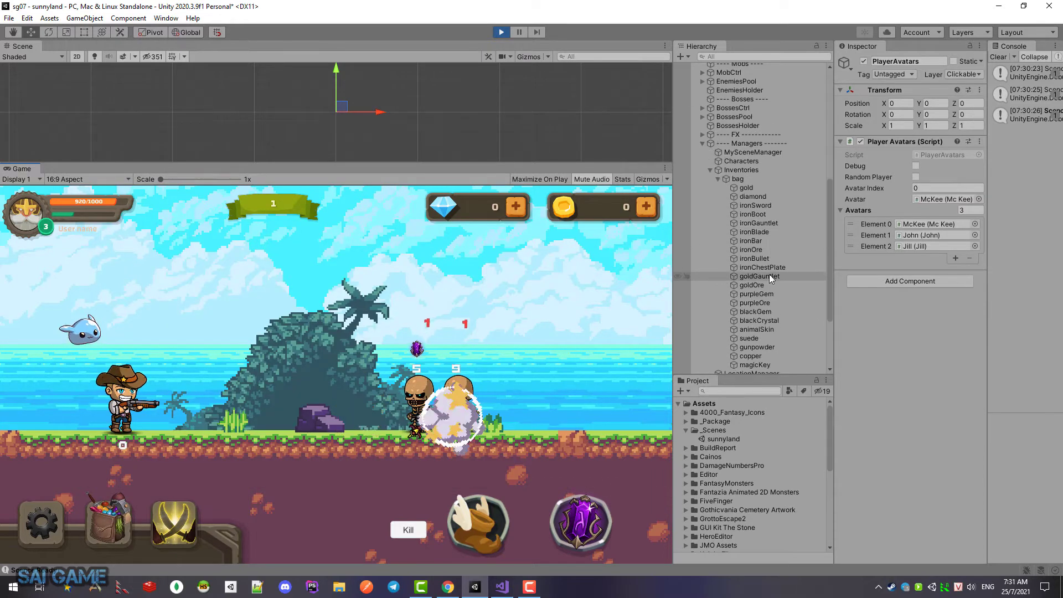
left_click(758, 223)
left_click(926, 254)
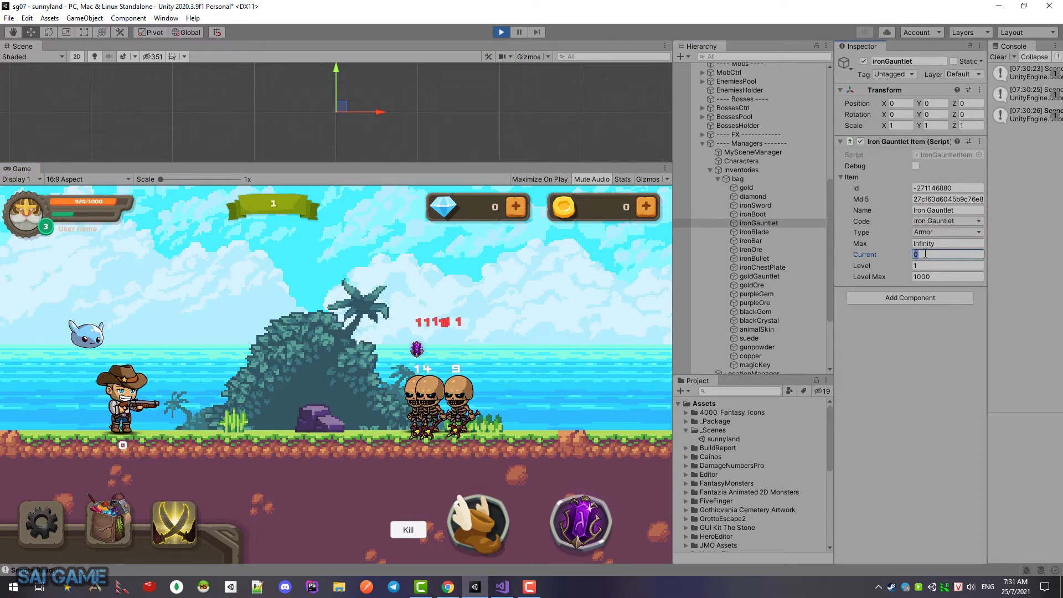
left_click(108, 523)
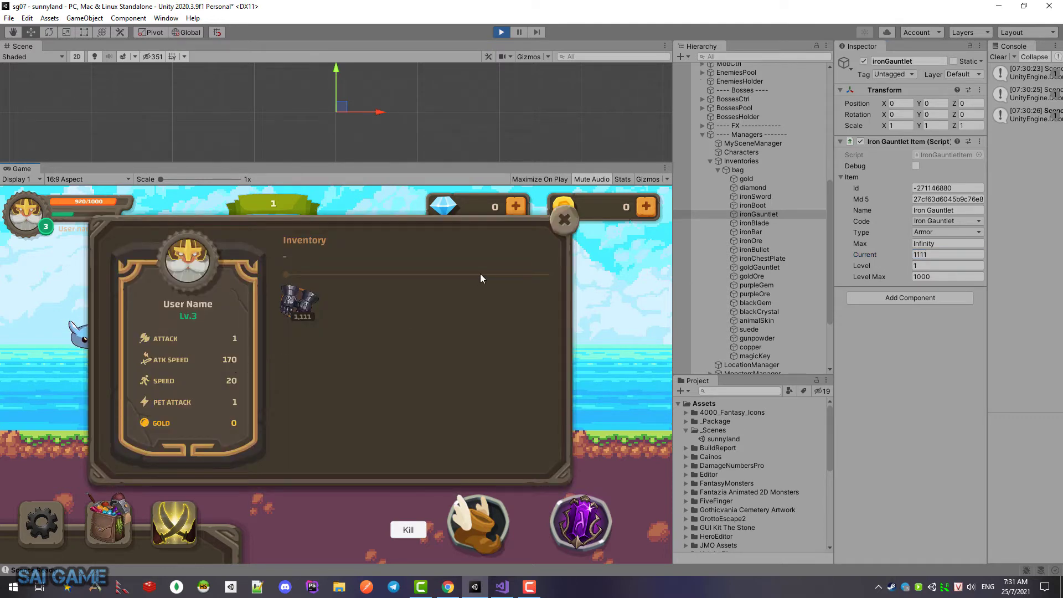
left_click(108, 523)
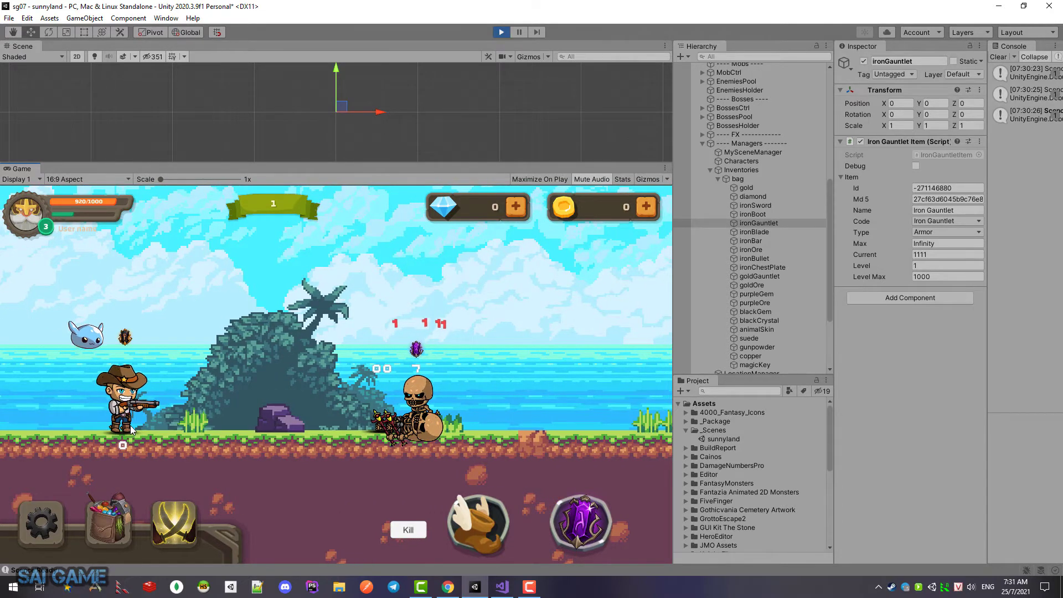
- Select McKee in the Hierarchy and collapse its Character Body Sculptor component
scroll(766, 124, "up", 5)
scroll(765, 124, "up", 5)
left_click(765, 120)
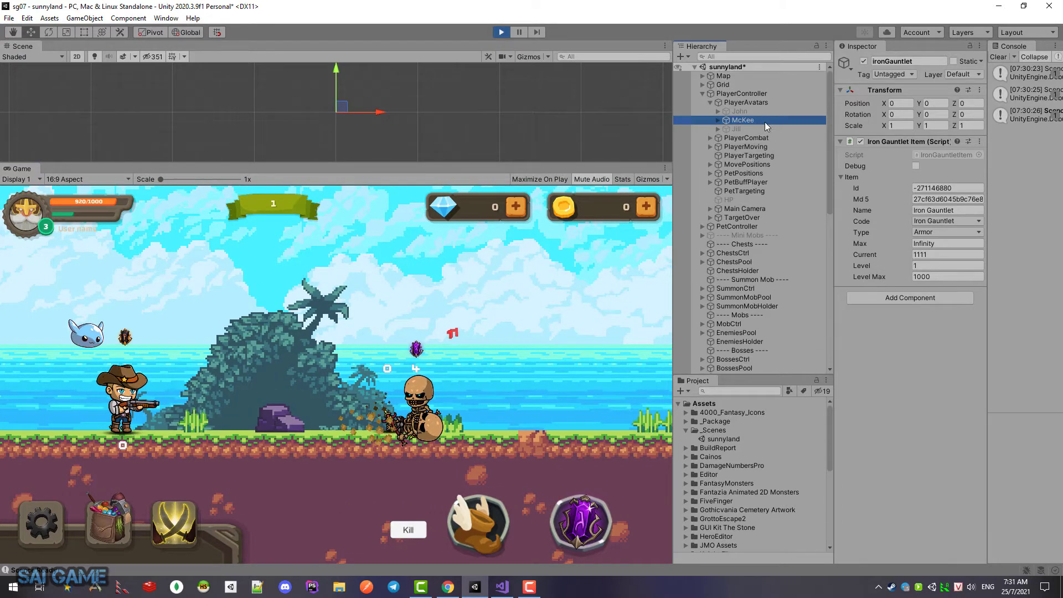
scroll(893, 301, "down", 12)
scroll(875, 321, "up", 9)
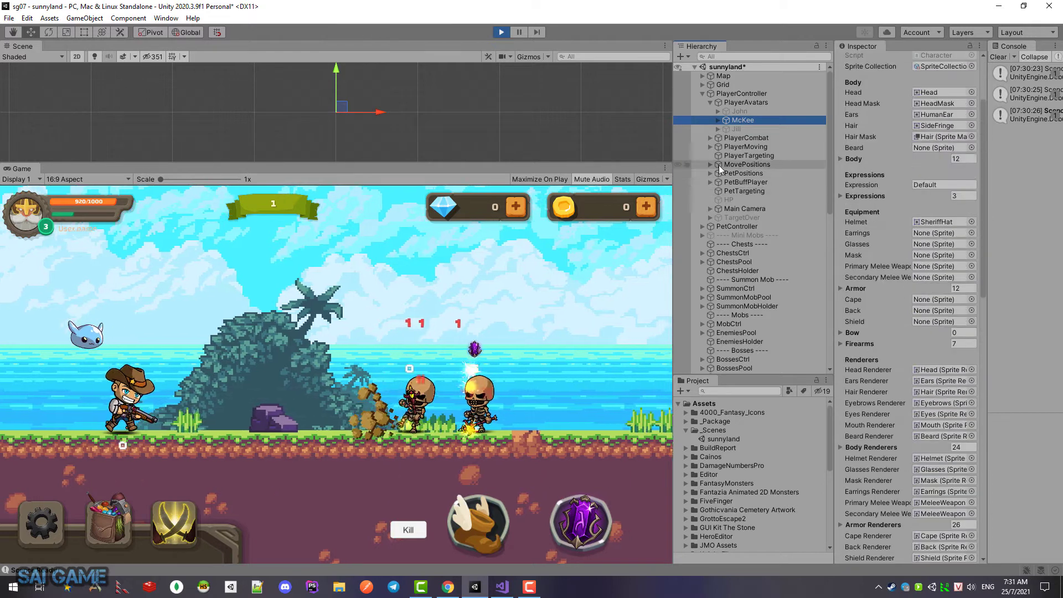
scroll(880, 354, "down", 8)
scroll(904, 374, "down", 7)
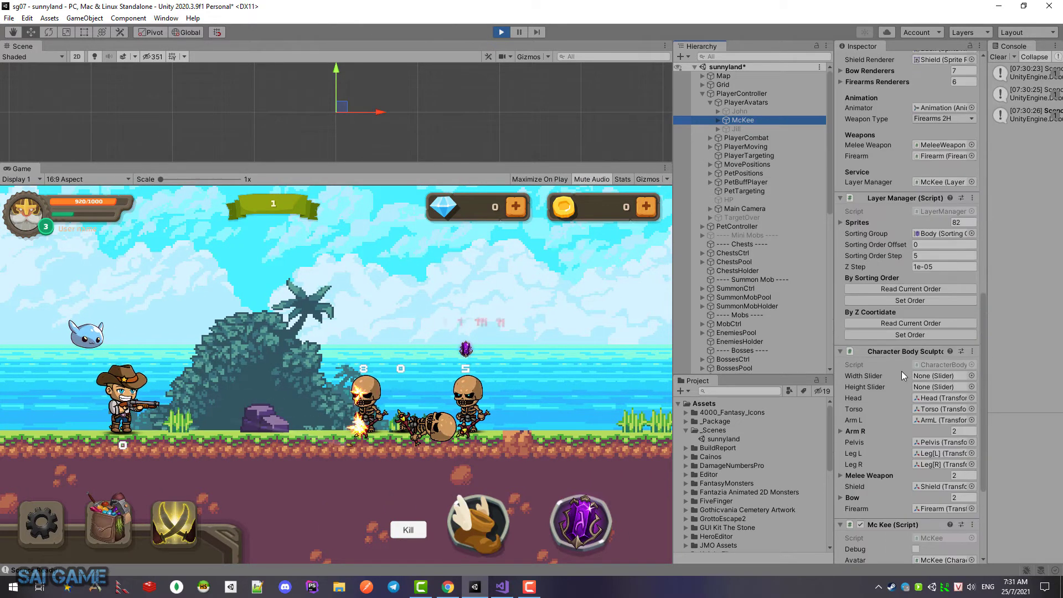
scroll(902, 372, "down", 5)
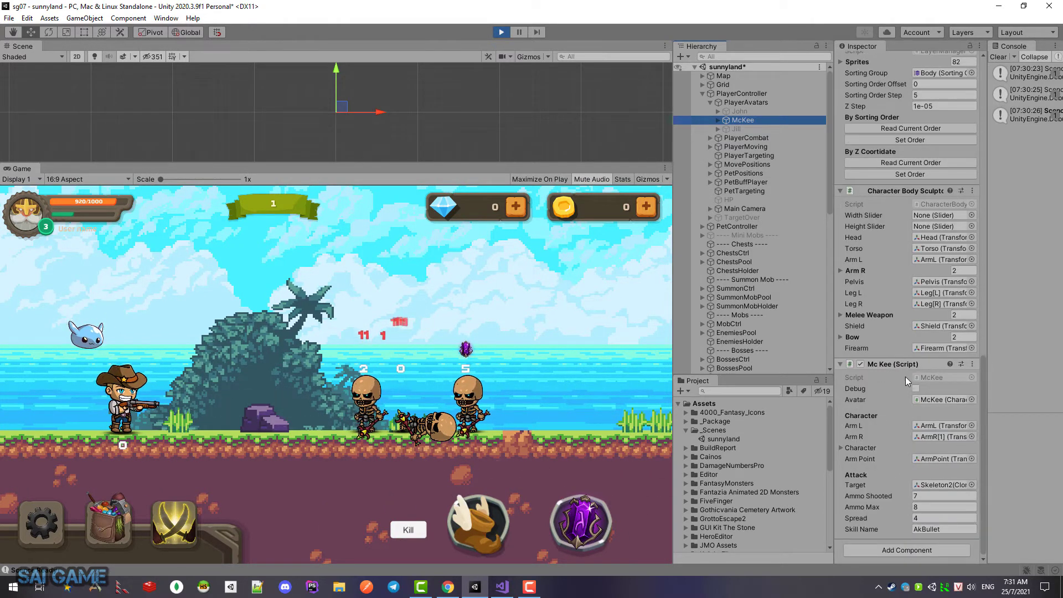
left_click(842, 191)
- Collapse McKee's Character component so only the Mc Kee script, with Ammo Max 8, stays expanded
scroll(842, 183, "up", 5)
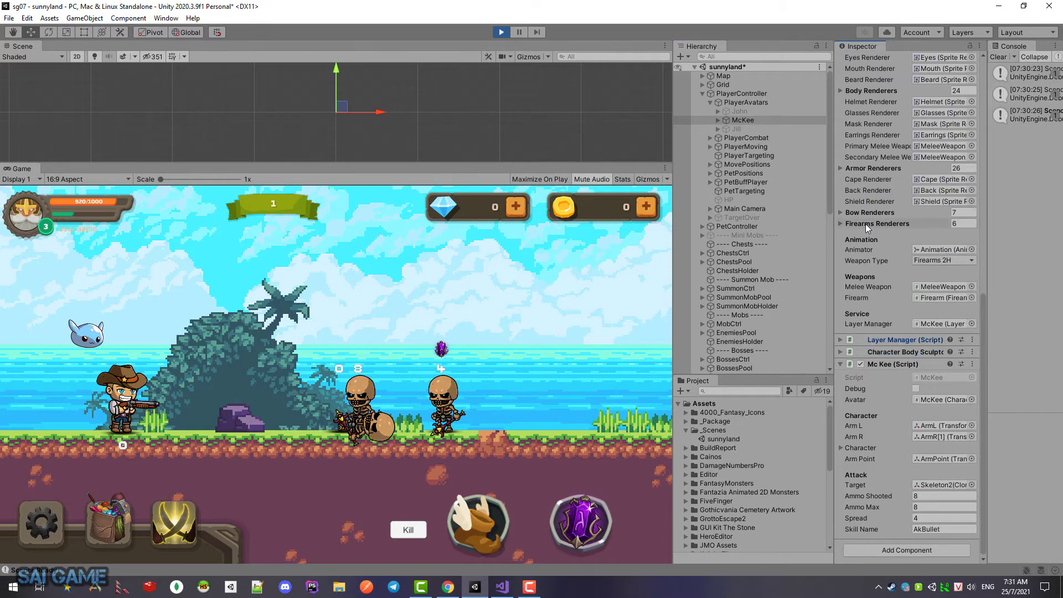
scroll(841, 167, "up", 5)
scroll(839, 150, "up", 5)
left_click(840, 141)
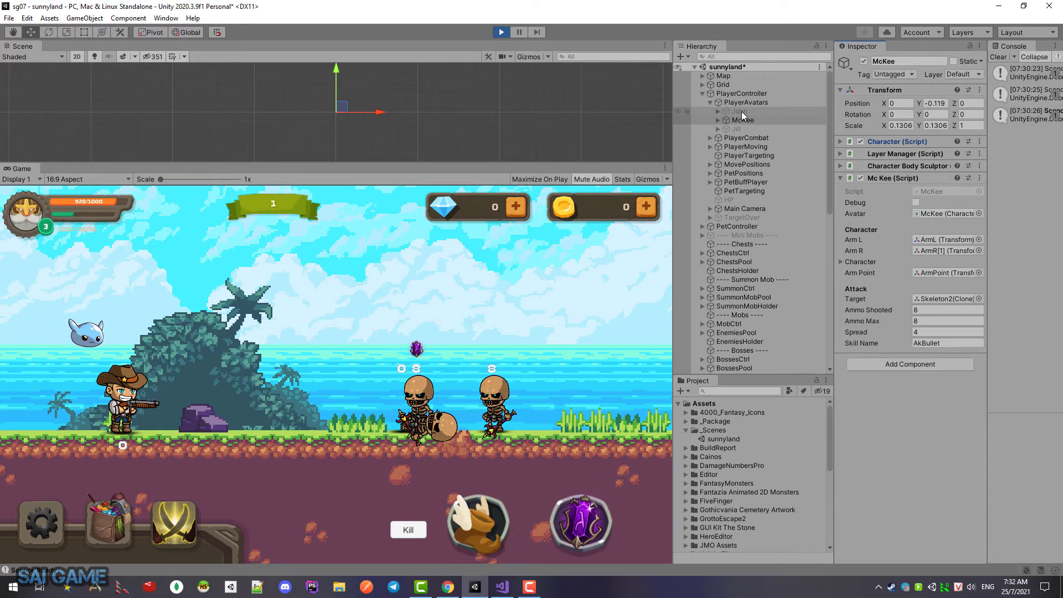
- Stop play, put John at Element 0 of PlayerAvatars, and replay to inspect the spawned John
left_click(741, 111)
left_click(501, 32)
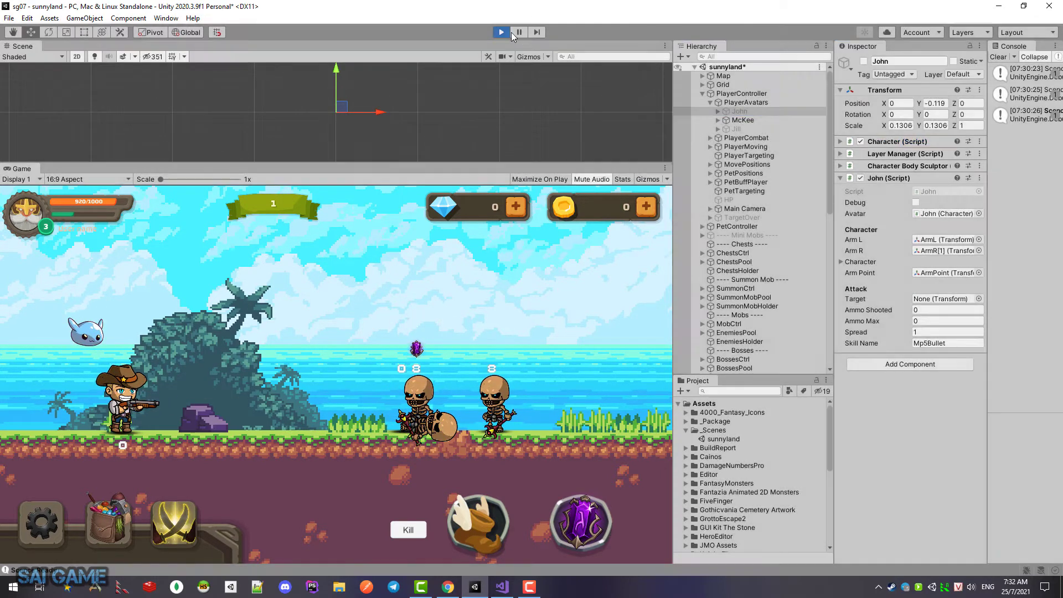
left_click(757, 104)
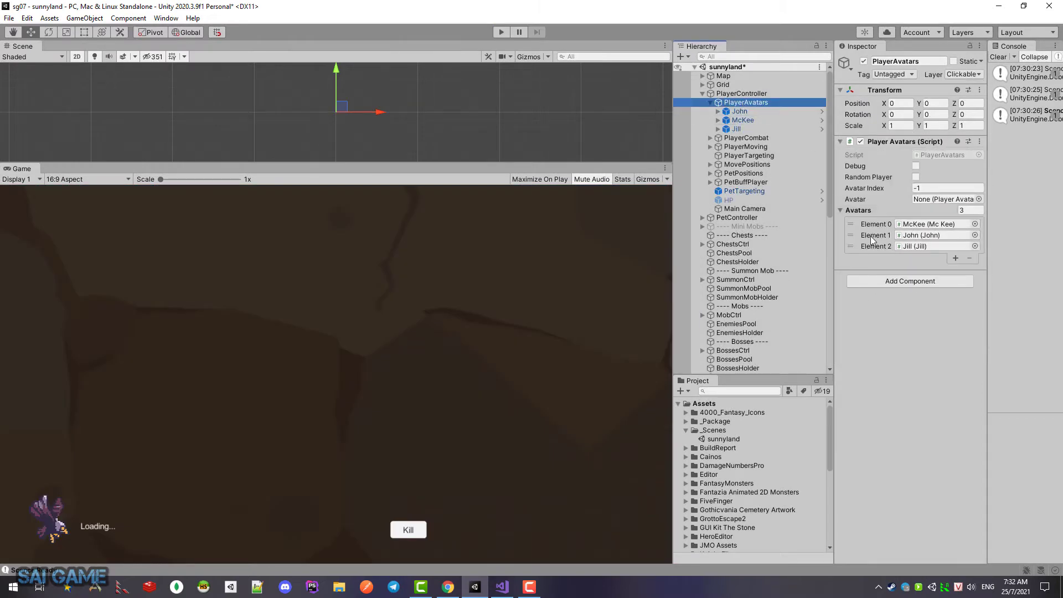
left_click(503, 33)
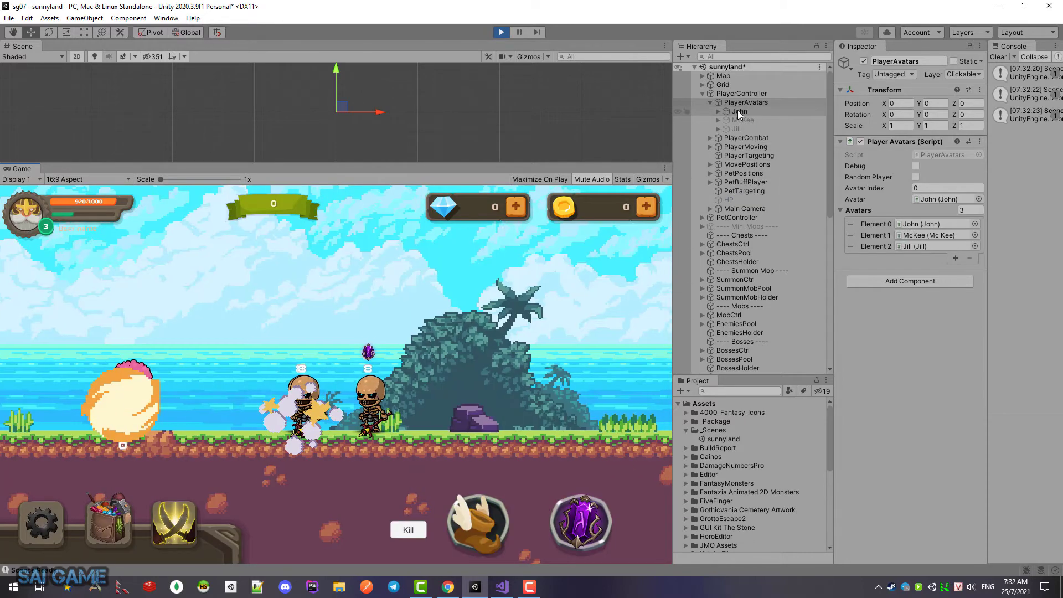
left_click(737, 111)
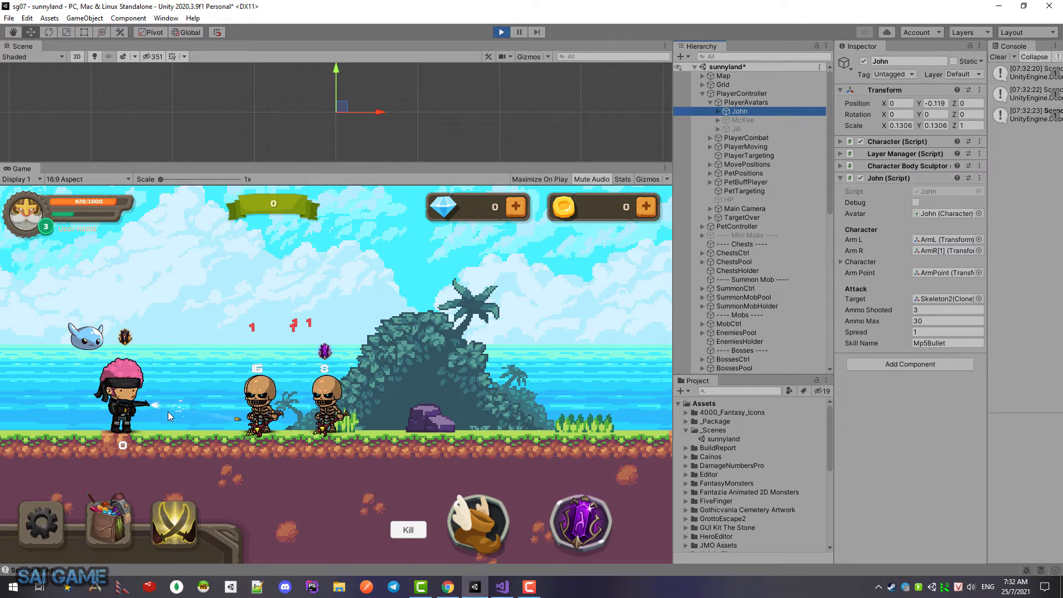
- Exit Play mode and compare McKee's and John's settings, ending on McKee (Spread 4, AkBullet)
left_click(502, 33)
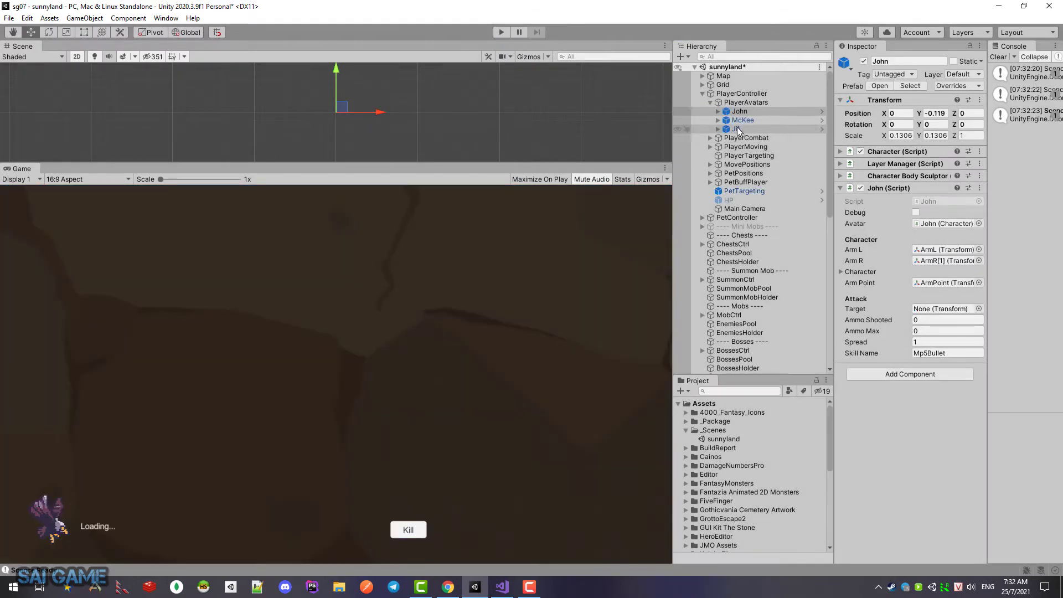
left_click(739, 120)
left_click(739, 112)
left_click(740, 122)
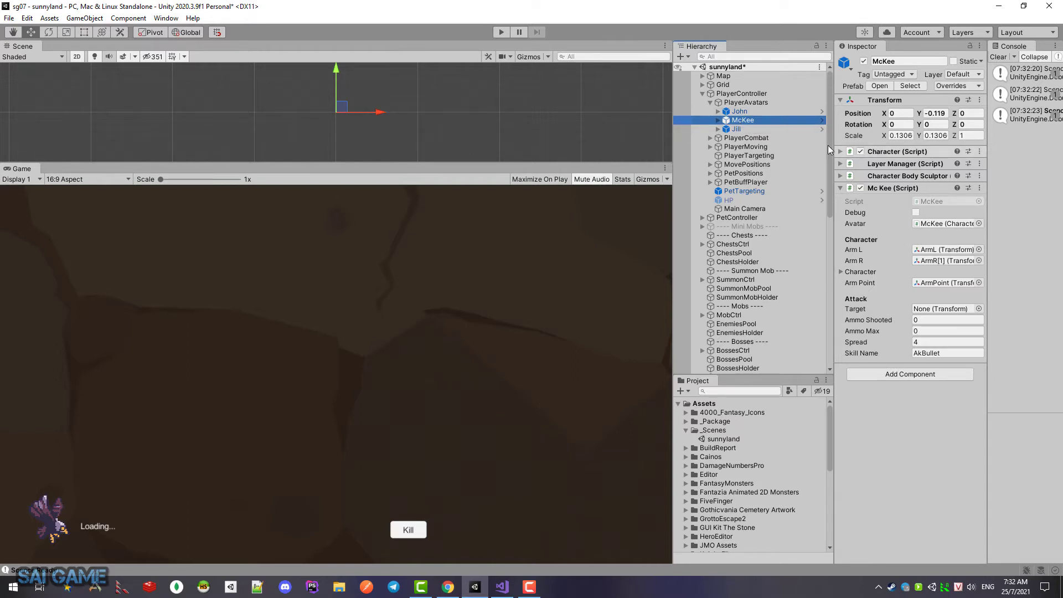
- Drag Jill to Element 0 of the PlayerAvatars Avatars list and run the game
left_click(746, 102)
left_click_drag(851, 240, 849, 229)
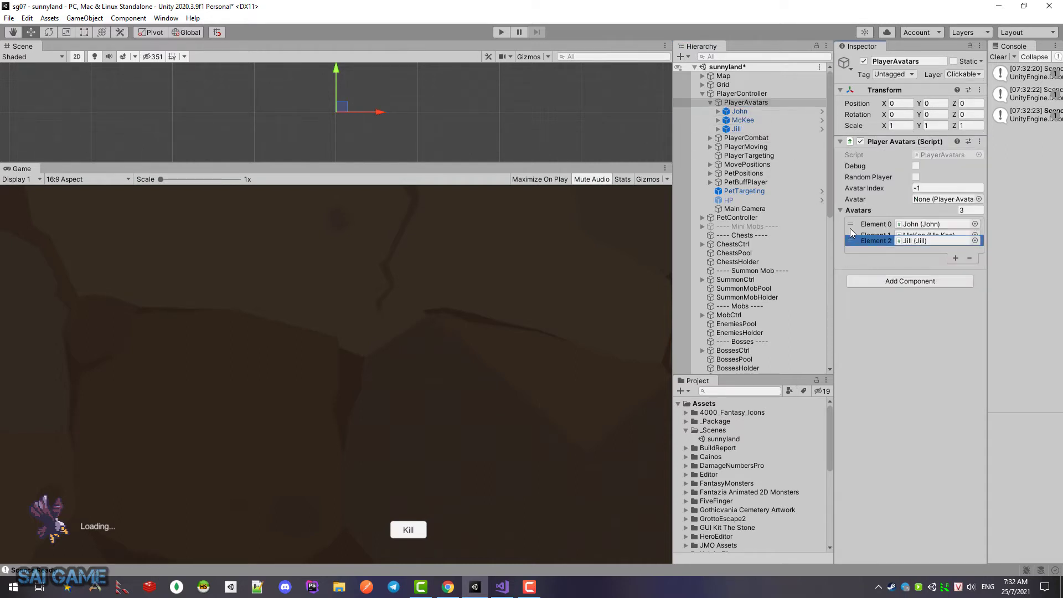
left_click(500, 35)
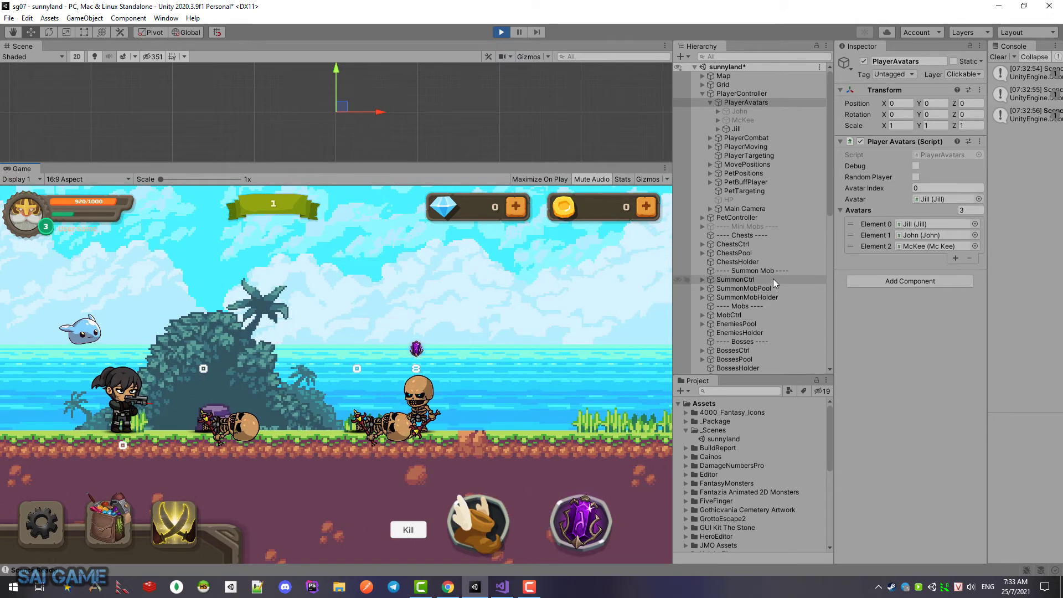
scroll(772, 277, "down", 5)
scroll(762, 302, "down", 1)
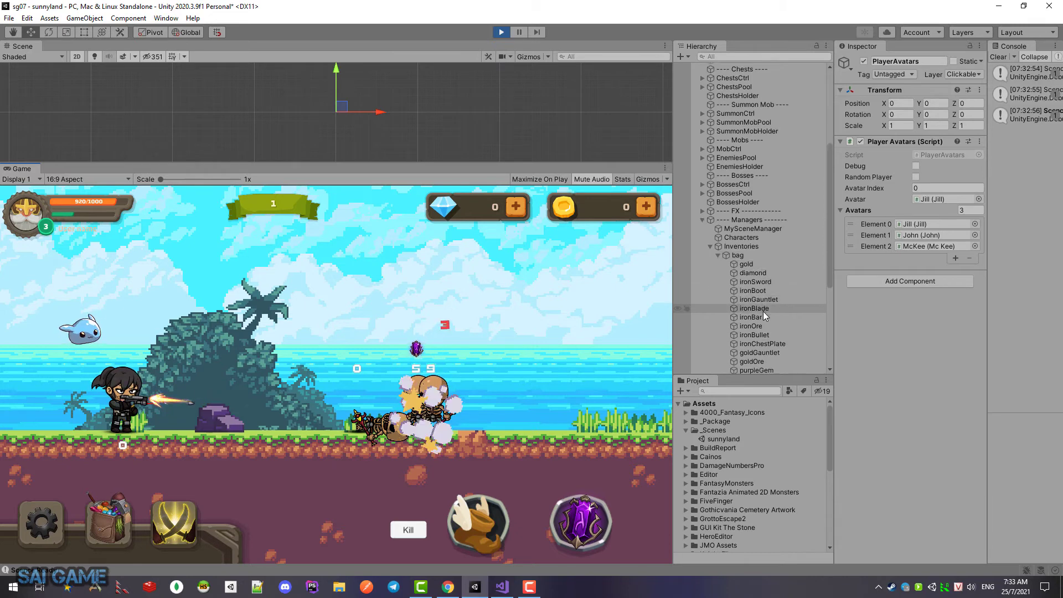
scroll(767, 300, "up", 4)
scroll(769, 298, "up", 1)
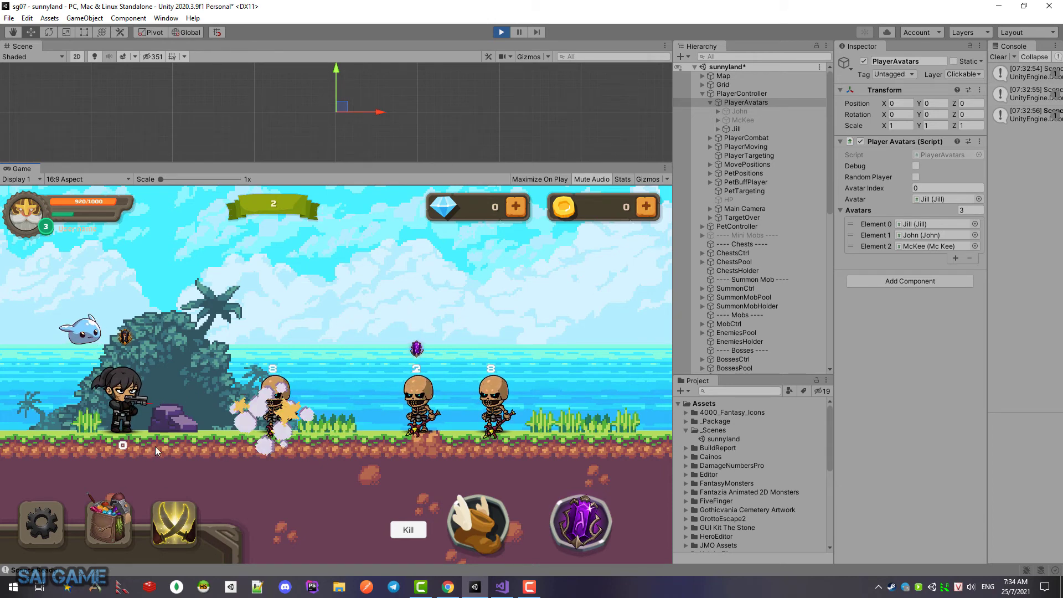
- Set the ironBoot Current to 1111 and confirm the boots in the in-game inventory
scroll(789, 274, "down", 5)
scroll(786, 274, "down", 4)
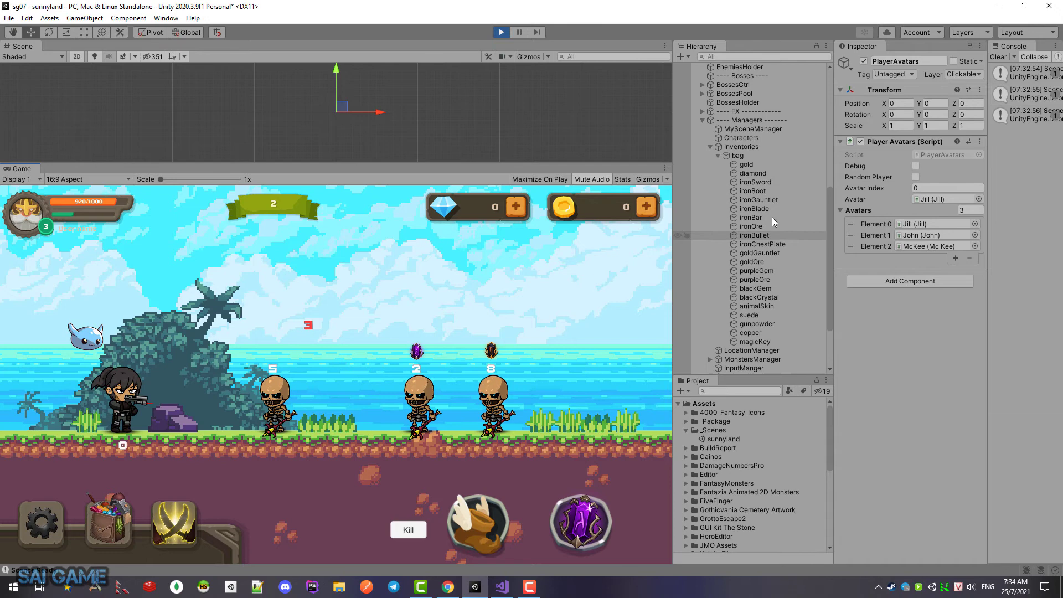
left_click(756, 191)
left_click(922, 256)
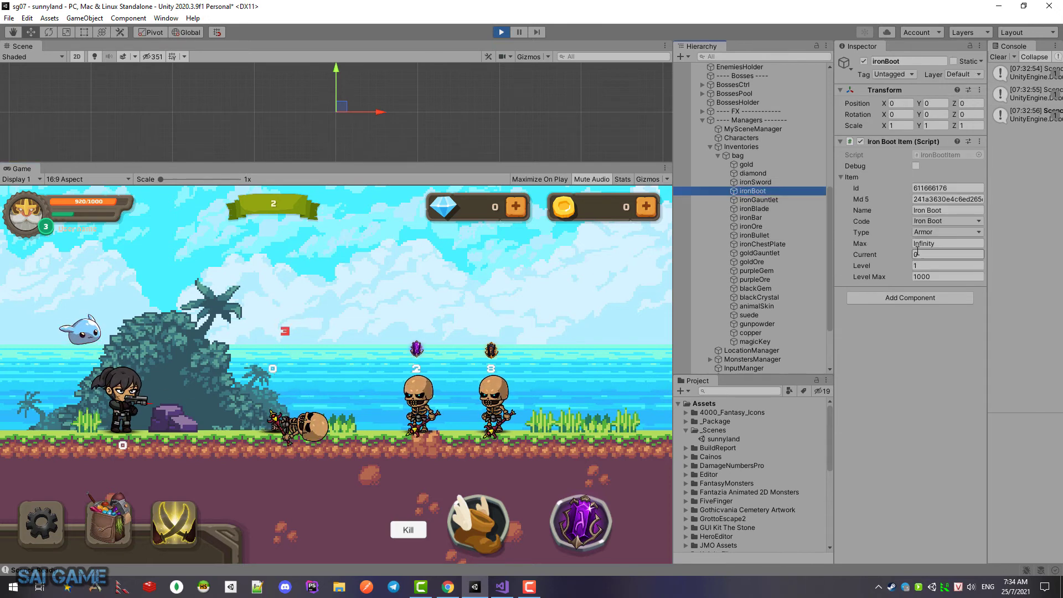
type("1111")
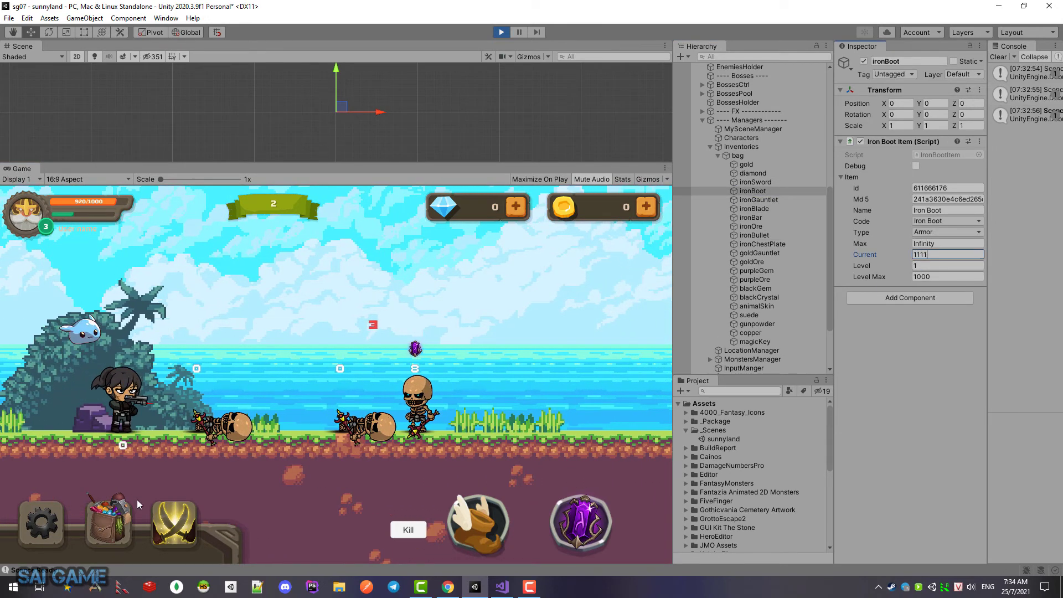
left_click(115, 518)
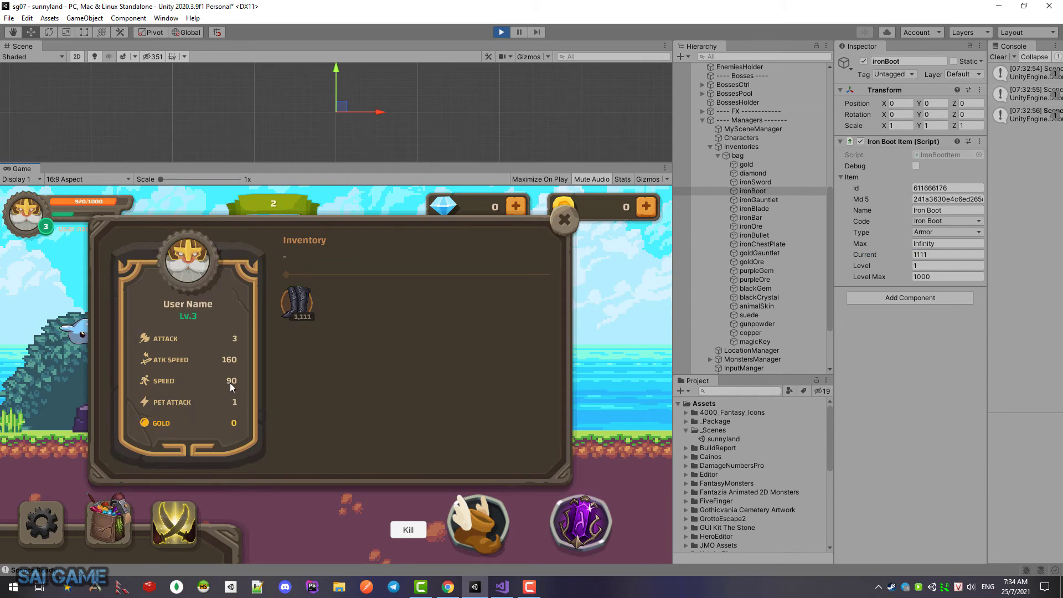
left_click(570, 218)
- Set the ironGauntlet Current to 111 and reopen the inventory to verify both items
left_click(763, 199)
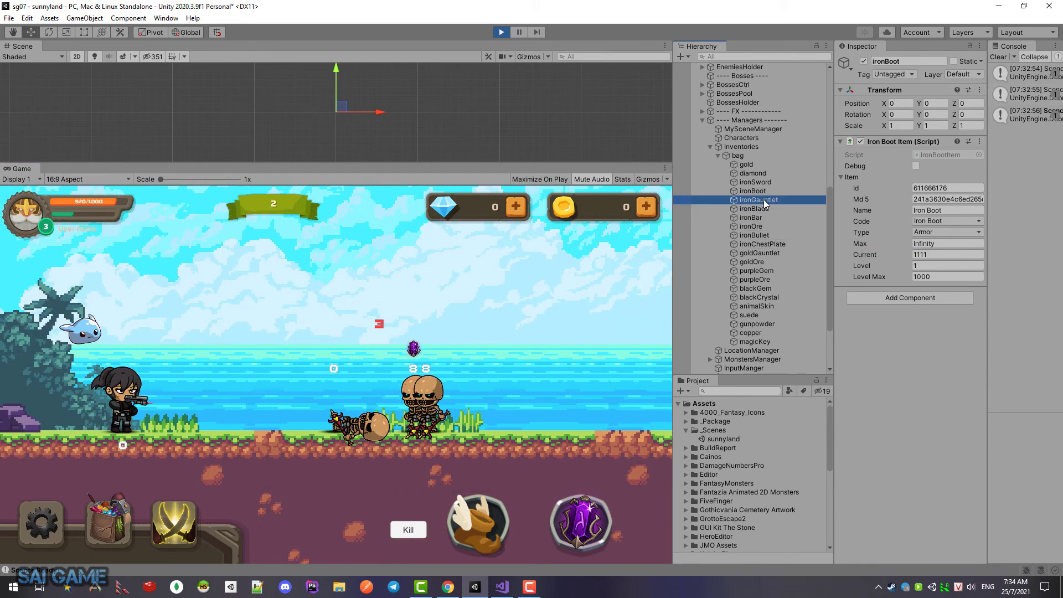
left_click(922, 253)
left_click(129, 495)
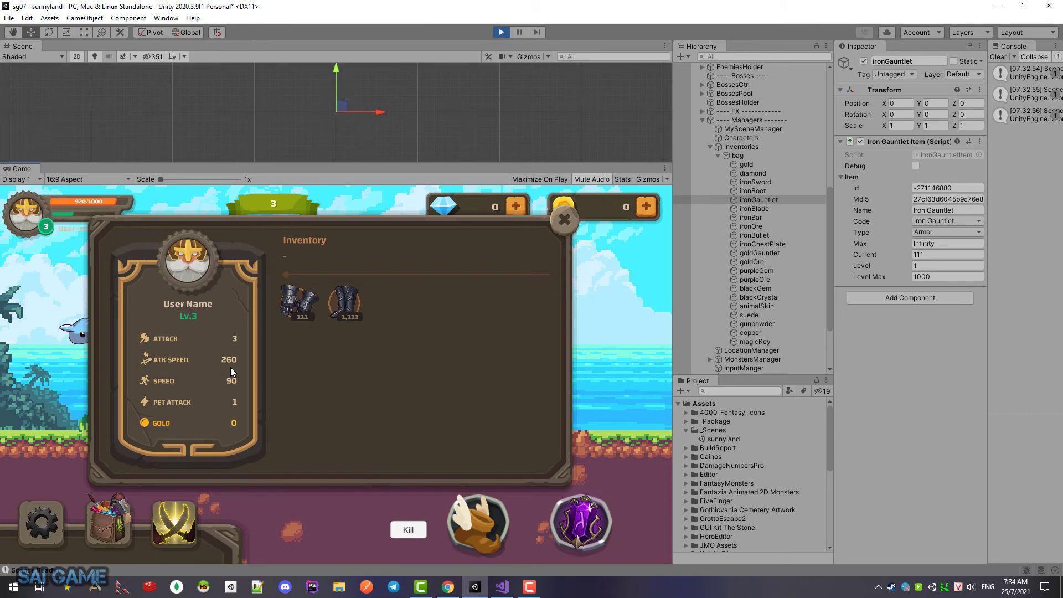
- Close the in-game inventory and collapse PlayerAvatars at the top of the Hierarchy
scroll(696, 231, "up", 5)
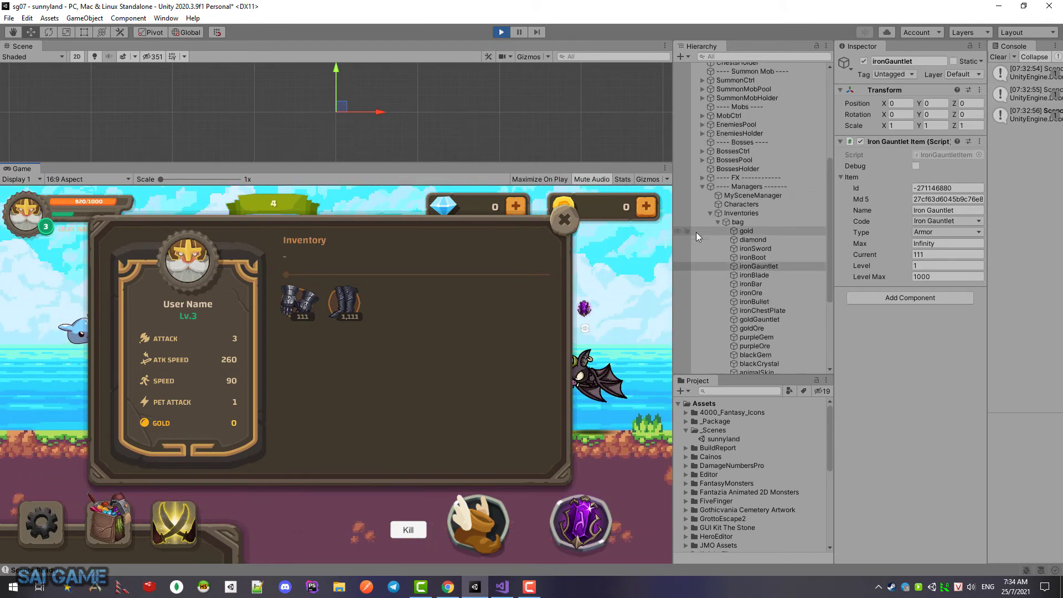
left_click(556, 224)
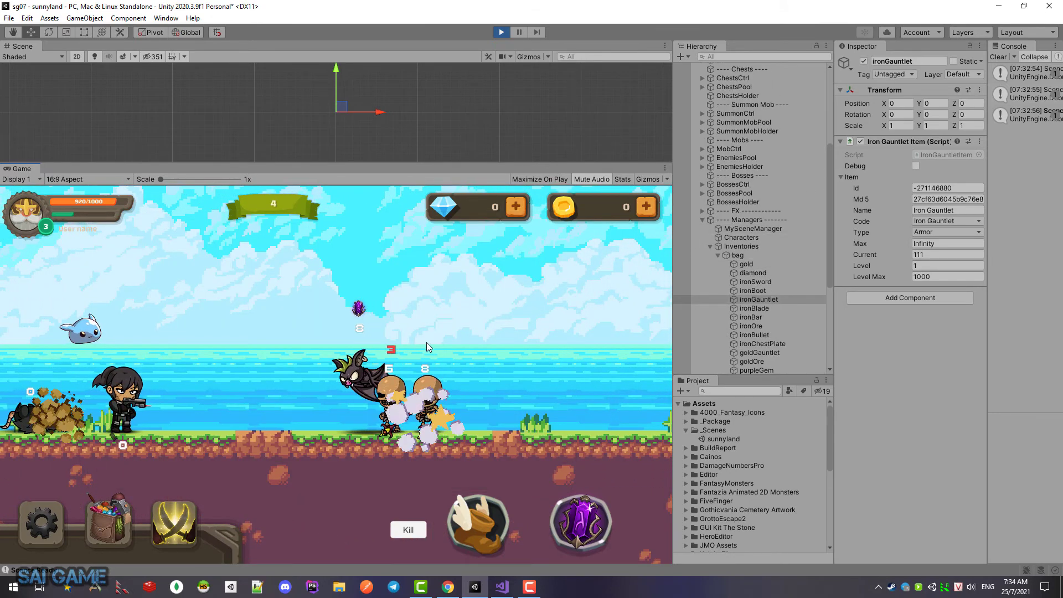
scroll(799, 241, "up", 5)
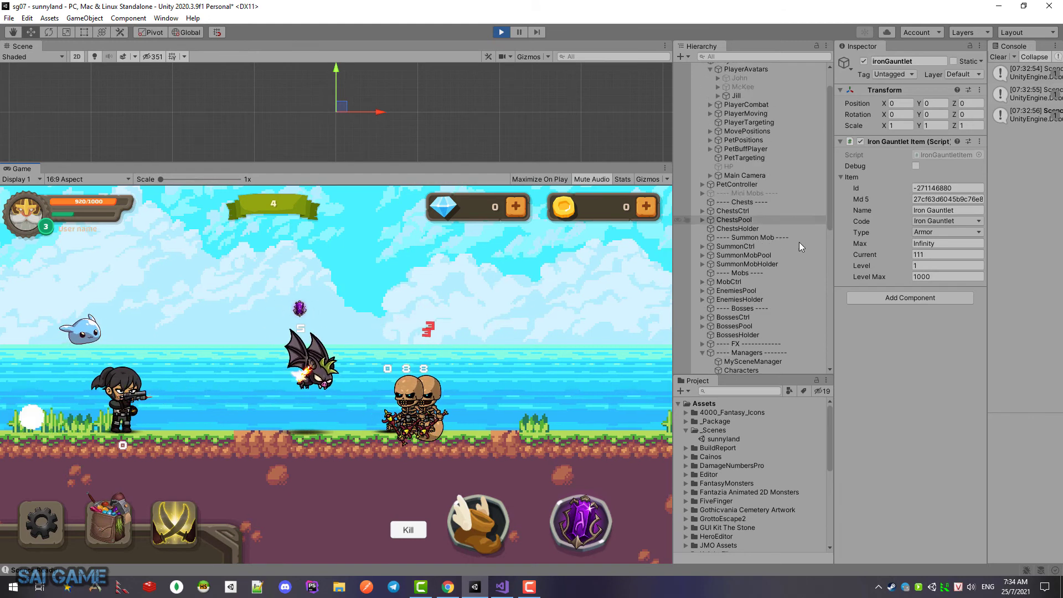
scroll(703, 353, "up", 2)
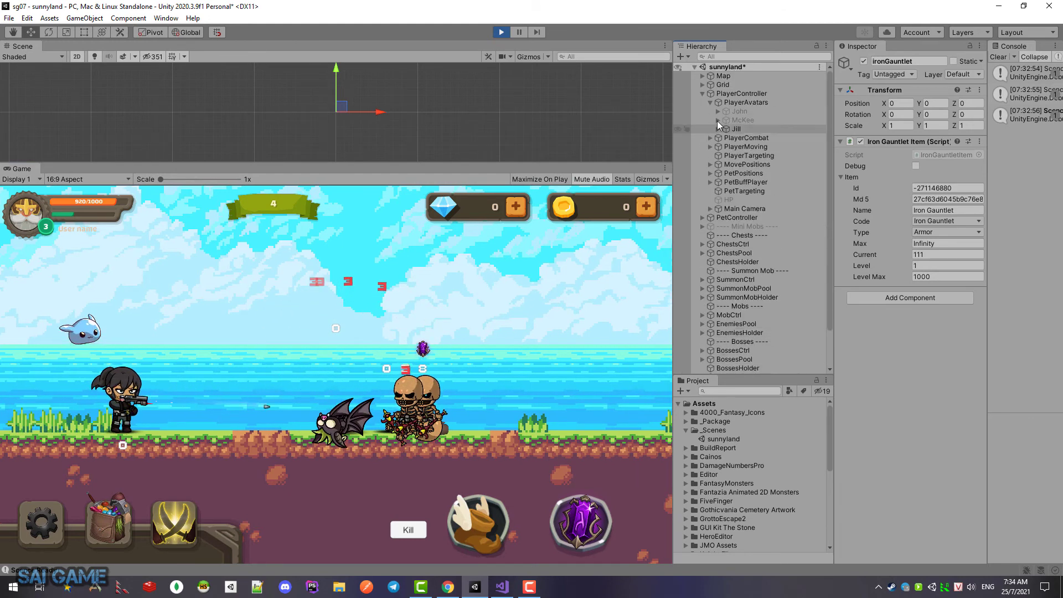
left_click(710, 102)
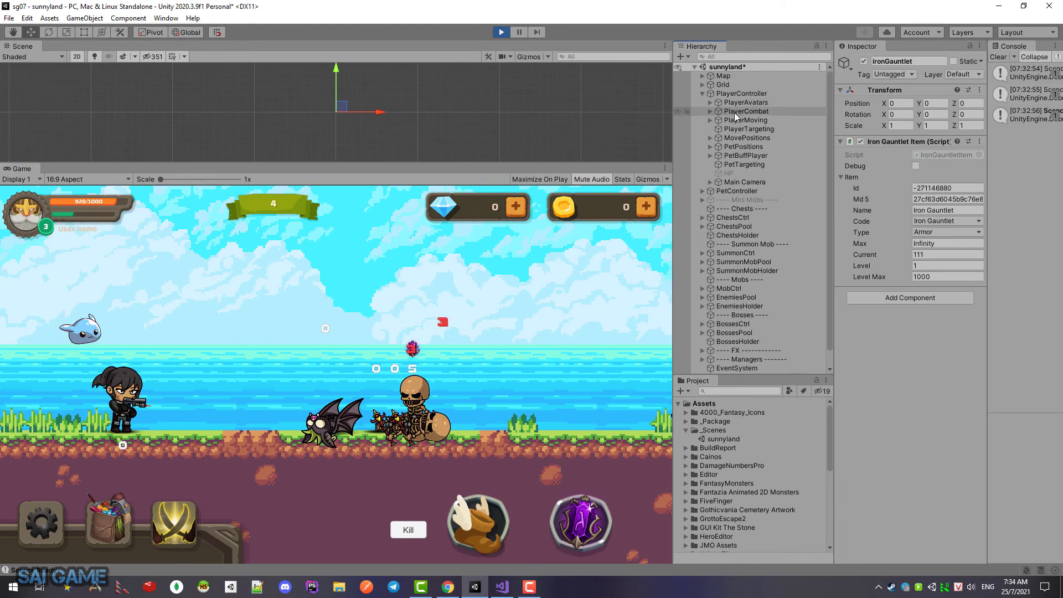